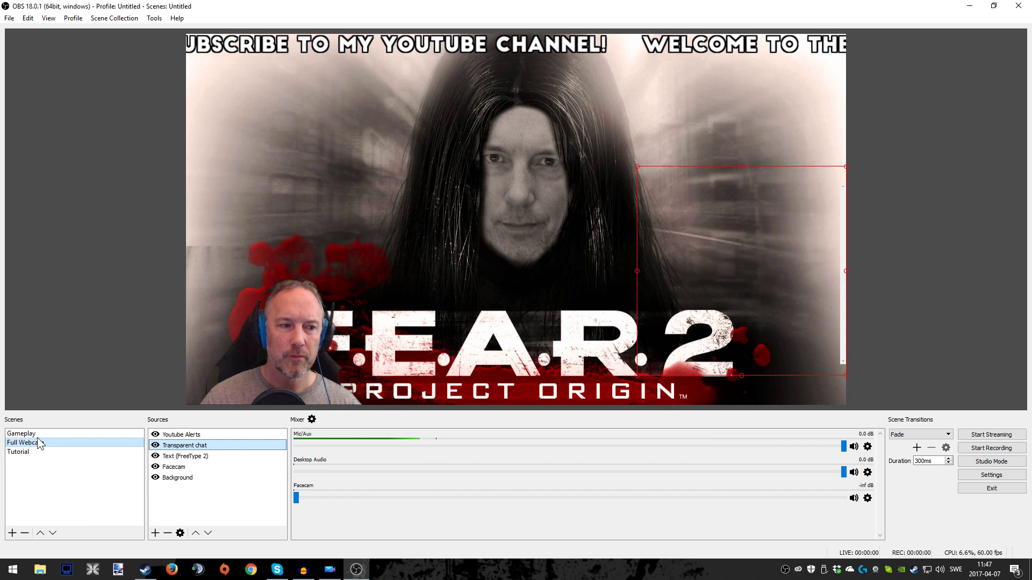
Step: Review the Gameplay scene's Facecam and Youtube Alerts sources
{"action": "left_click", "coordinate": [21, 434]}
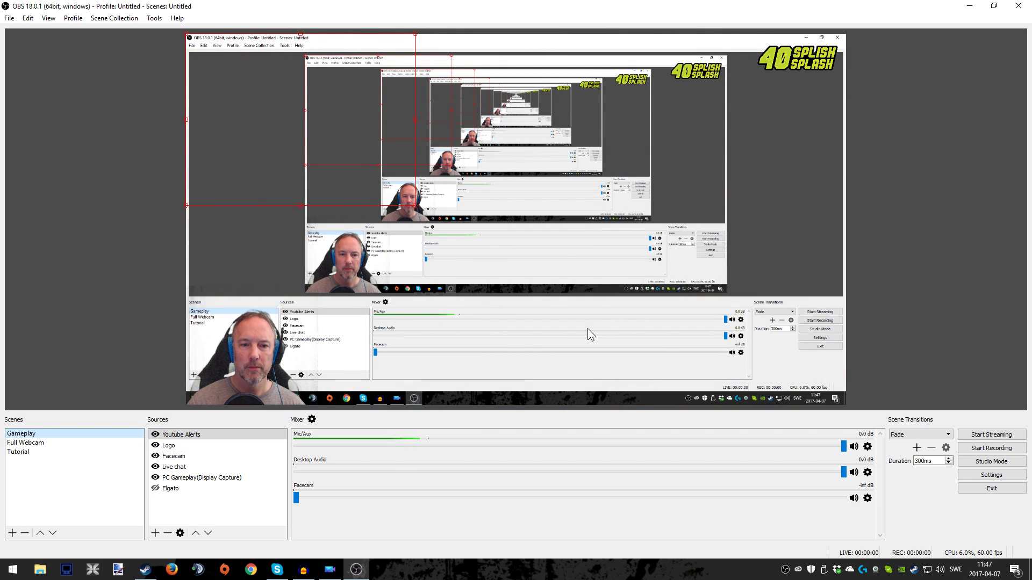
{"action": "left_click", "coordinate": [181, 456]}
{"action": "left_click", "coordinate": [181, 434]}
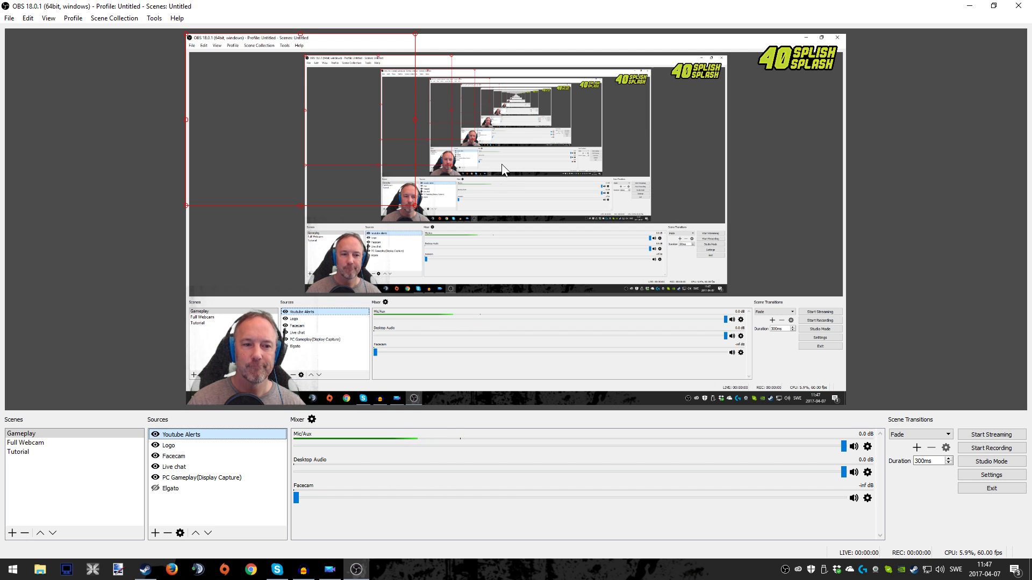
Step: Show the Tutorial scene and inspect its Facecam and PC Gameplay sources
{"action": "left_click", "coordinate": [38, 452]}
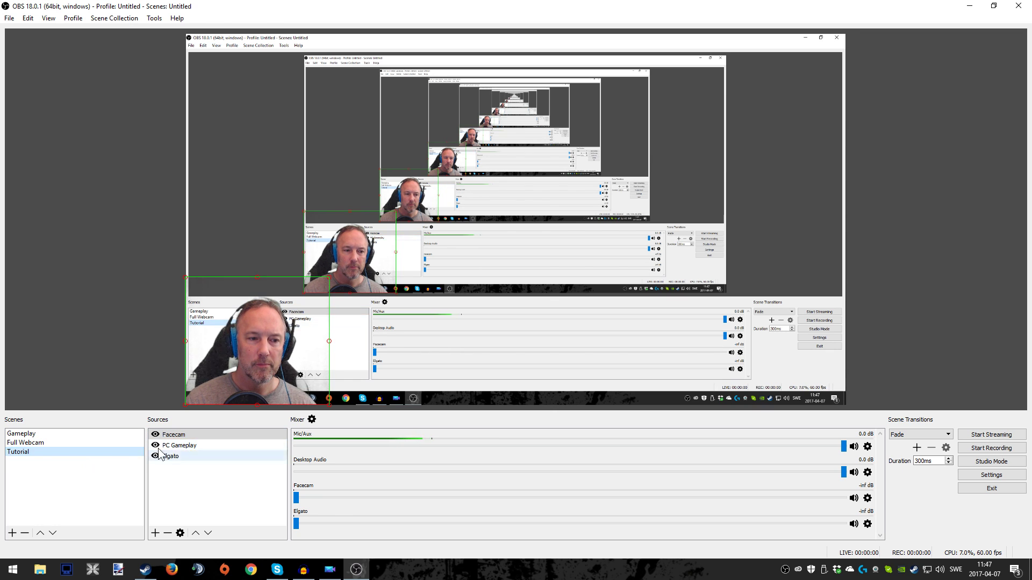
{"action": "left_click", "coordinate": [183, 434]}
{"action": "left_click", "coordinate": [212, 445]}
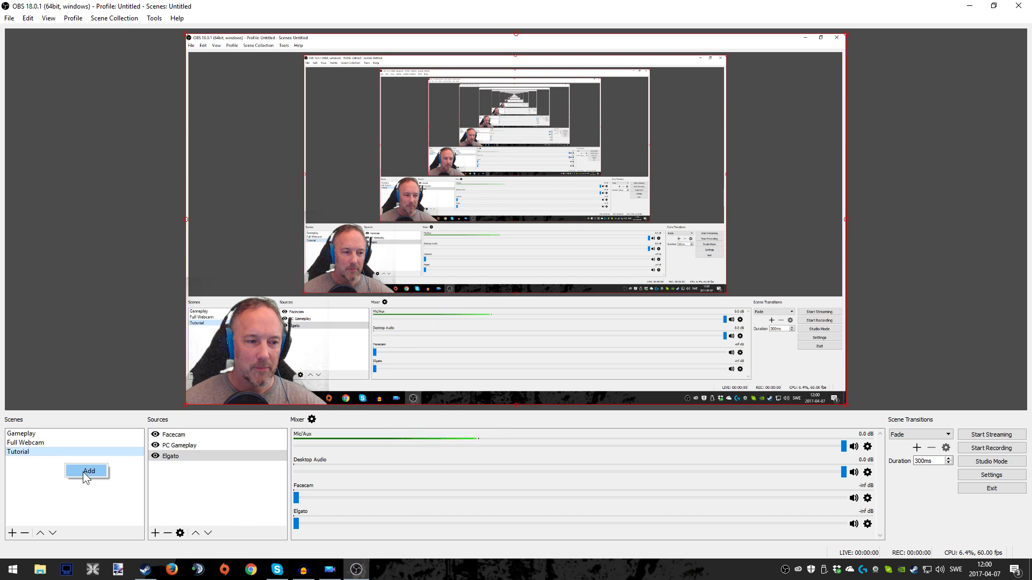
Step: Create a new empty scene named 'Chat room' and bring up the source types list
{"action": "left_click", "coordinate": [85, 471]}
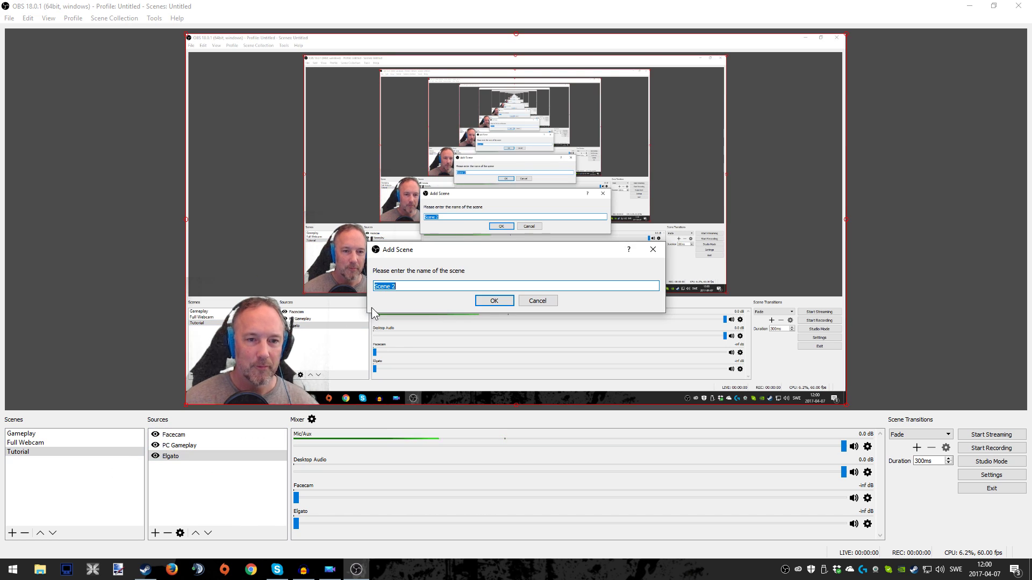
{"action": "type", "text": "Chat"}
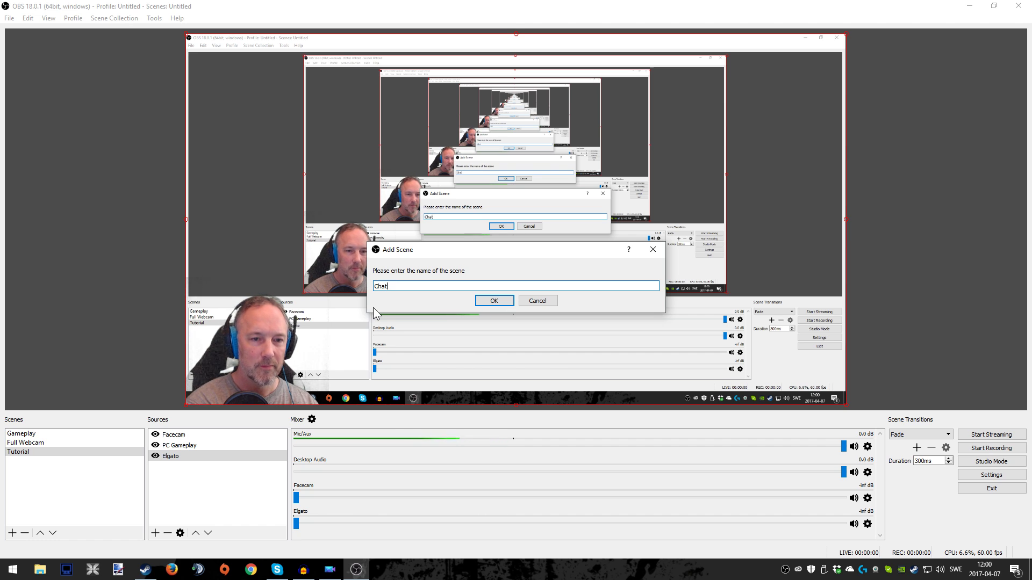
{"action": "type", "text": " room"}
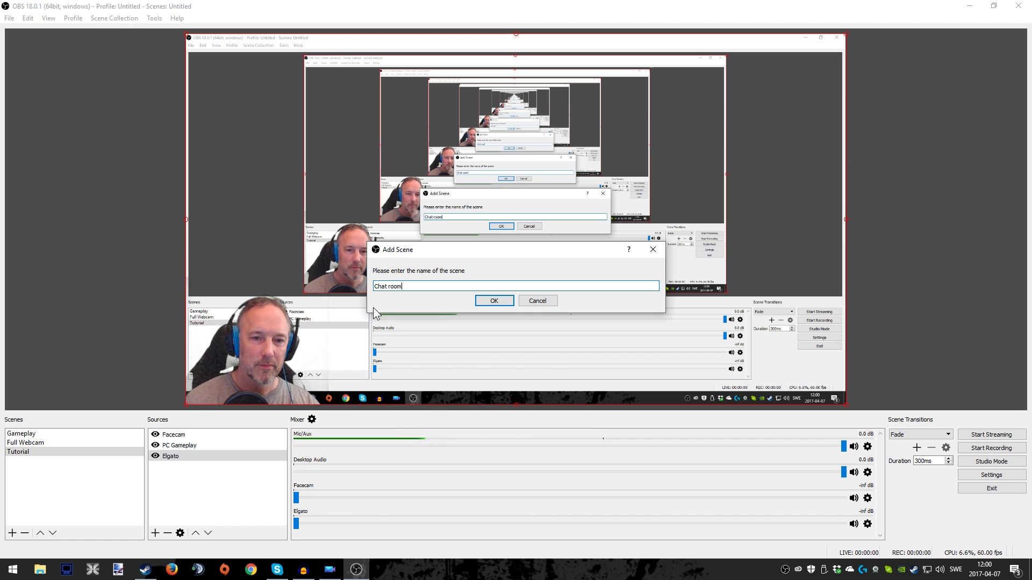
{"action": "left_click", "coordinate": [490, 310]}
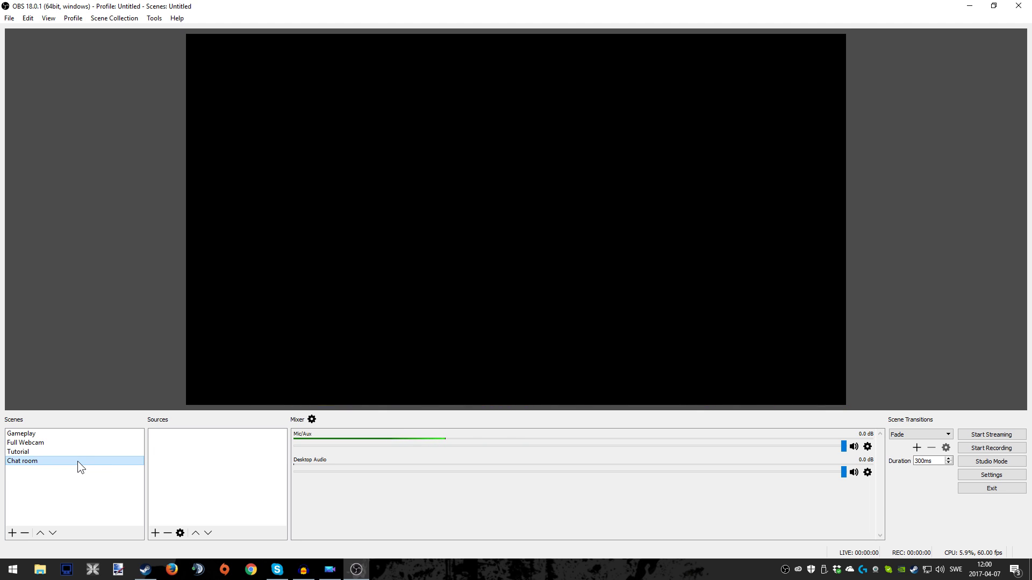
{"action": "right_click", "coordinate": [187, 438]}
{"action": "mouse_move", "coordinate": [197, 445]}
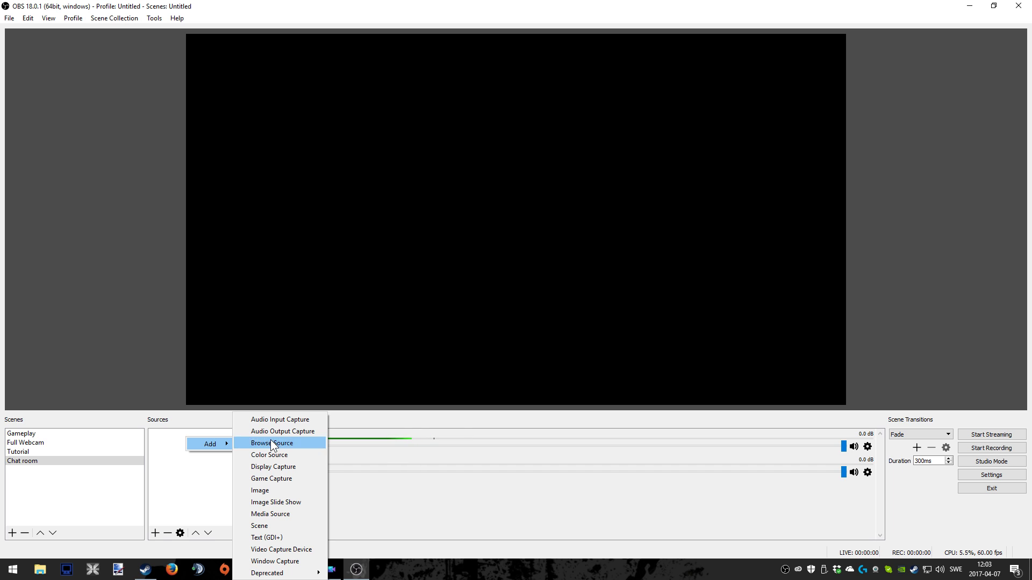
Step: Add image source 'Background 2' showing img_2470.jpg from E:\Youtube\Pics
{"action": "left_click", "coordinate": [281, 493]}
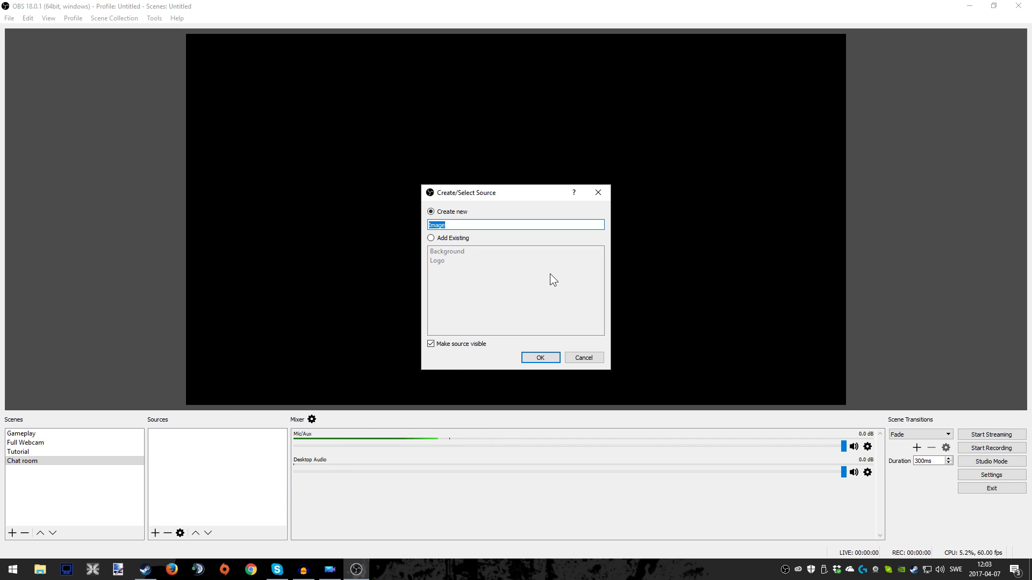
{"action": "type", "text": "Background 2"}
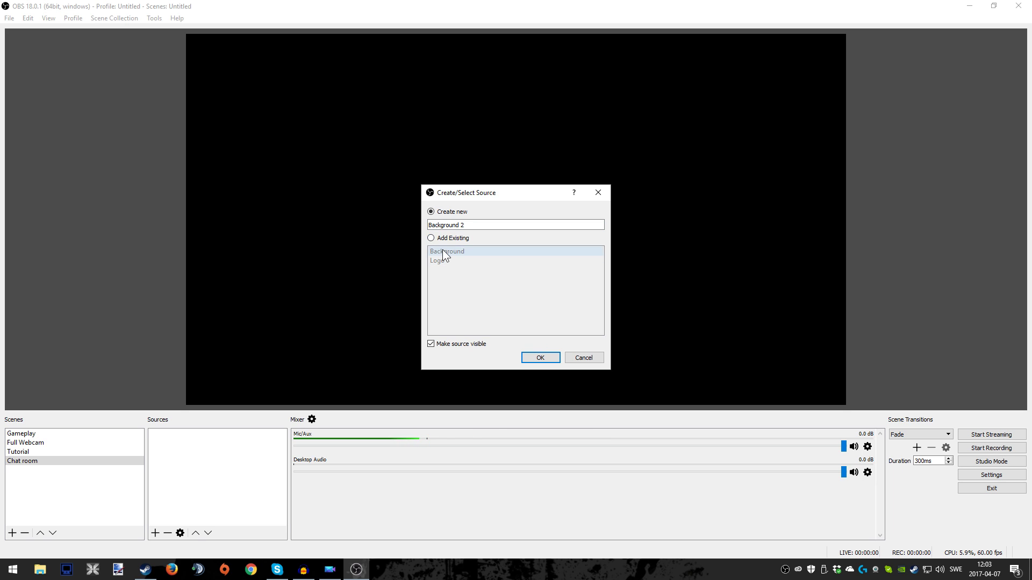
{"action": "left_click", "coordinate": [533, 359]}
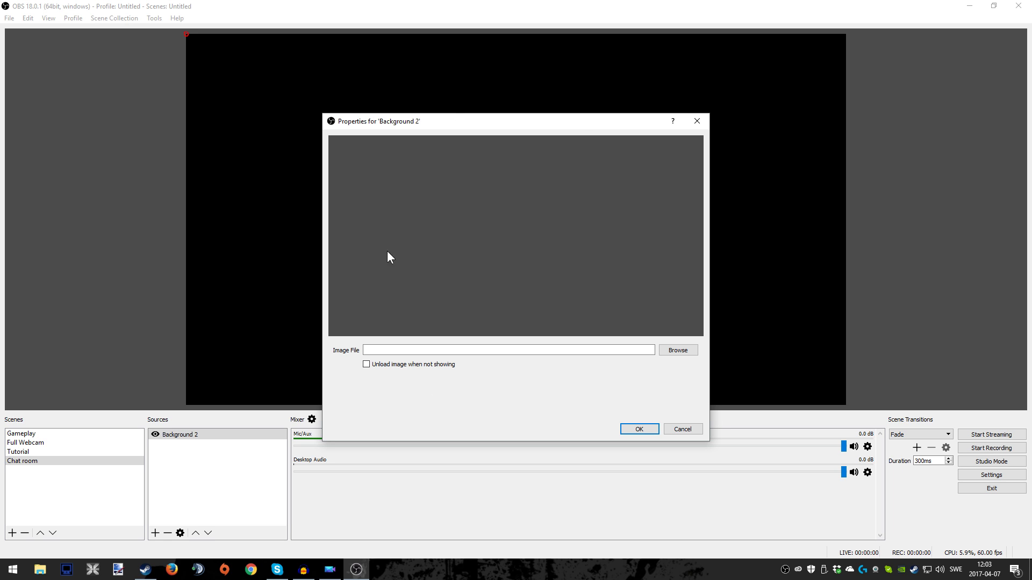
{"action": "left_click", "coordinate": [677, 352]}
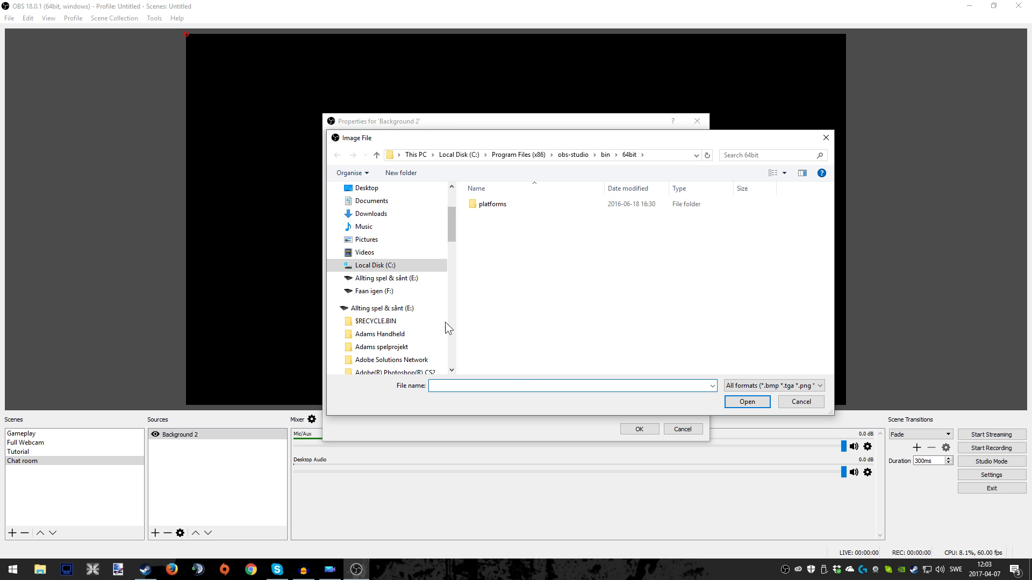
{"action": "left_click", "coordinate": [381, 278]}
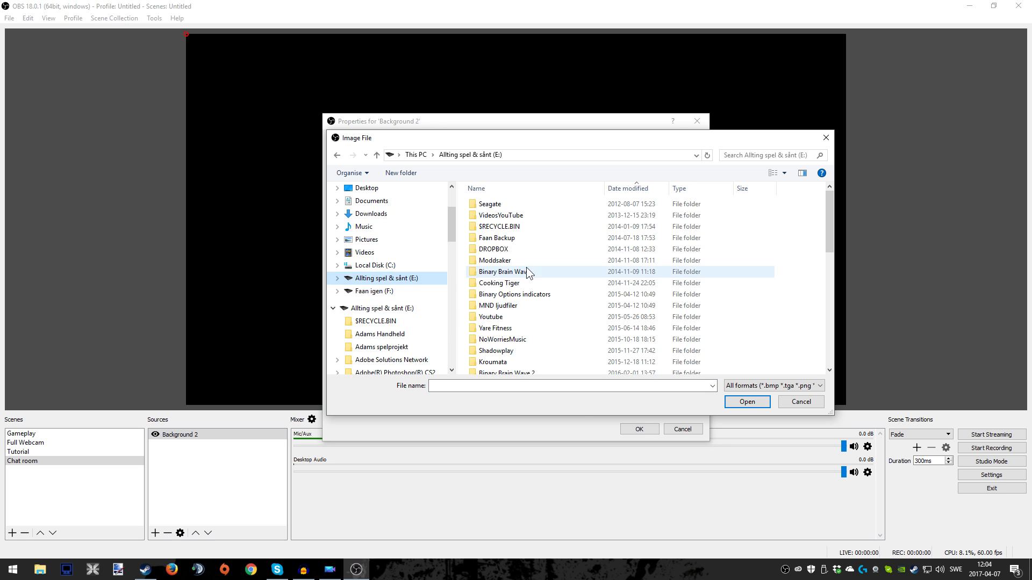
{"action": "double_click", "coordinate": [562, 317]}
{"action": "left_click", "coordinate": [508, 227]}
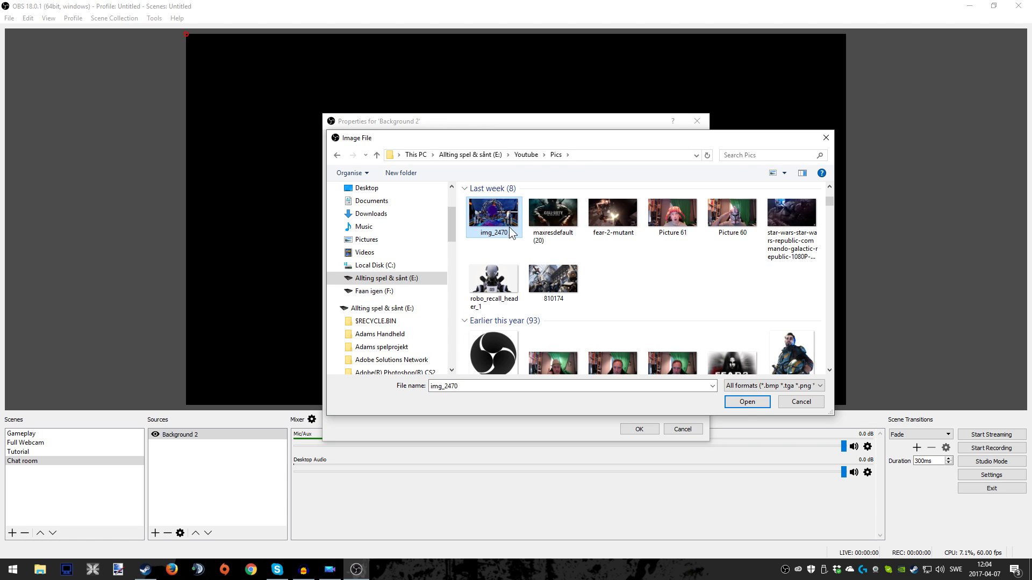
{"action": "left_click", "coordinate": [748, 402]}
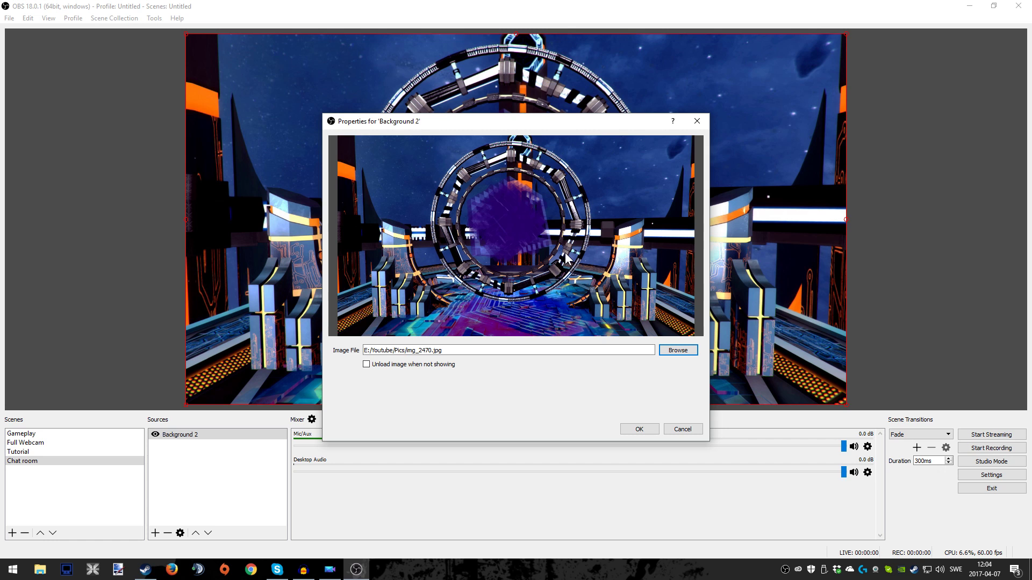
{"action": "left_click", "coordinate": [637, 429]}
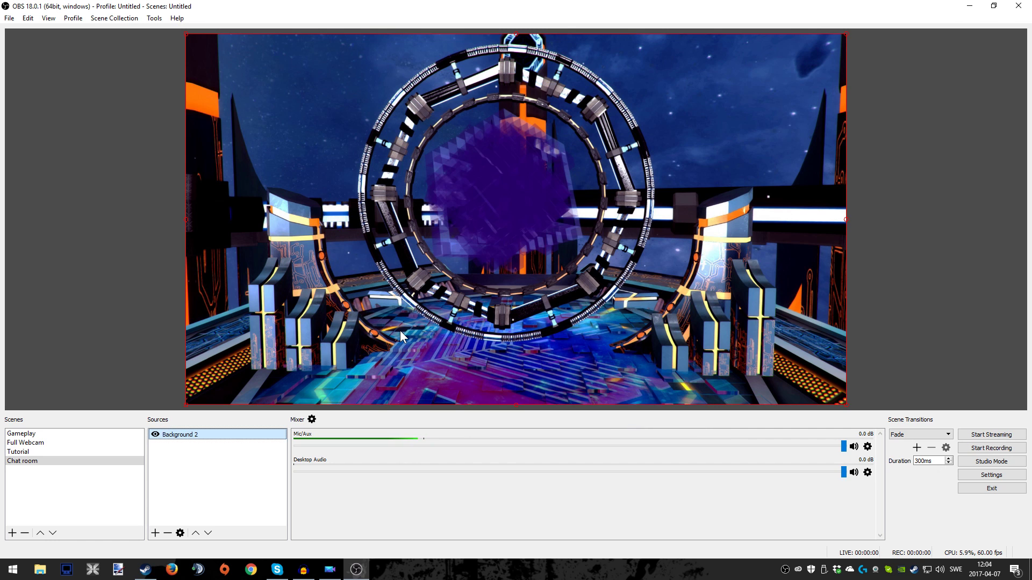
Step: Add the existing Facecam video capture device to the Chat room scene
{"action": "right_click", "coordinate": [200, 451]}
{"action": "mouse_move", "coordinate": [225, 456]}
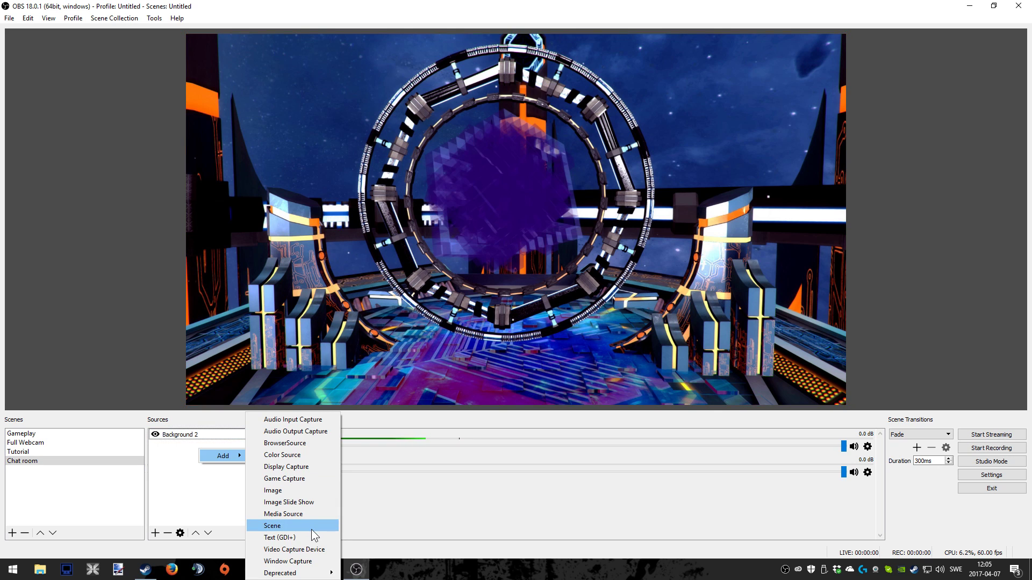
{"action": "left_click", "coordinate": [308, 549]}
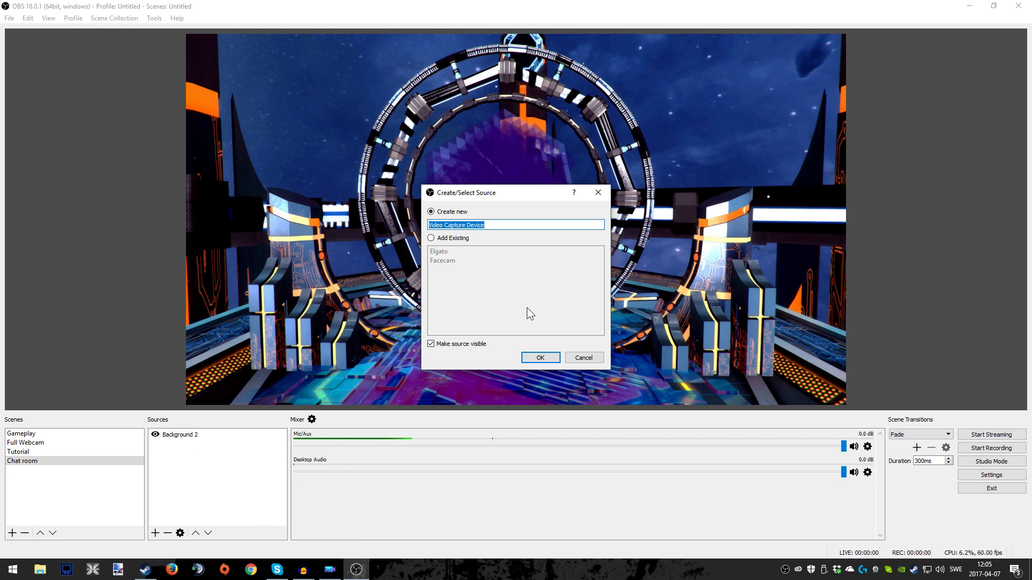
{"action": "left_click", "coordinate": [431, 238]}
{"action": "left_click", "coordinate": [449, 263]}
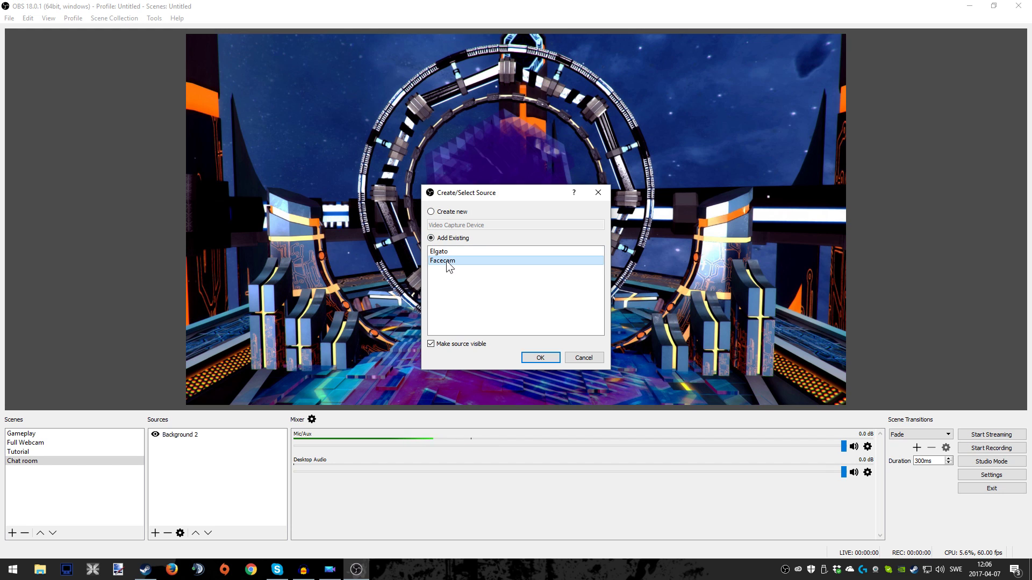
{"action": "left_click", "coordinate": [546, 363]}
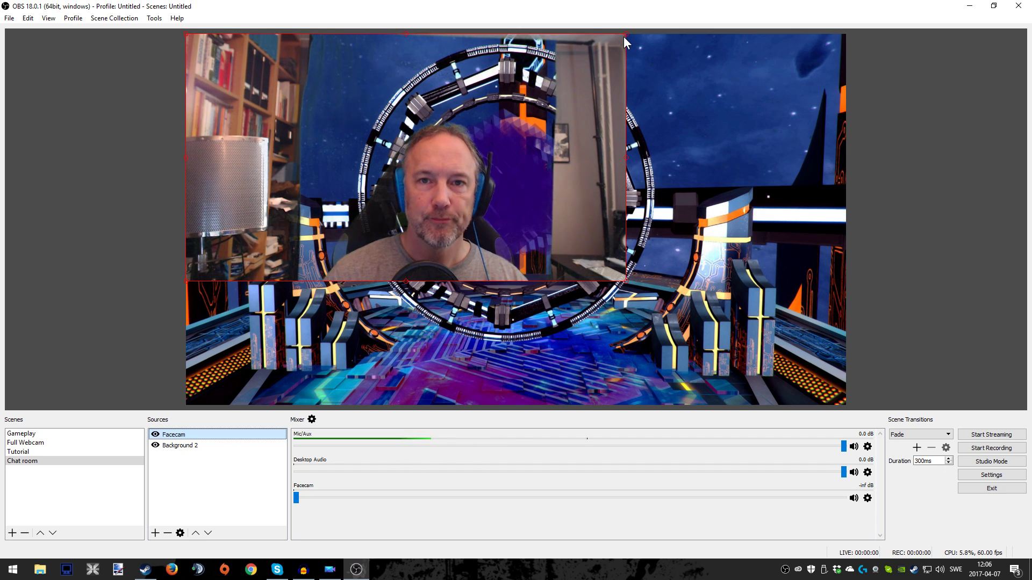
Step: Shrink the Facecam and place it at the lower left over the space background
{"action": "left_click_drag", "start_coordinate": [626, 34], "coordinate": [417, 276]}
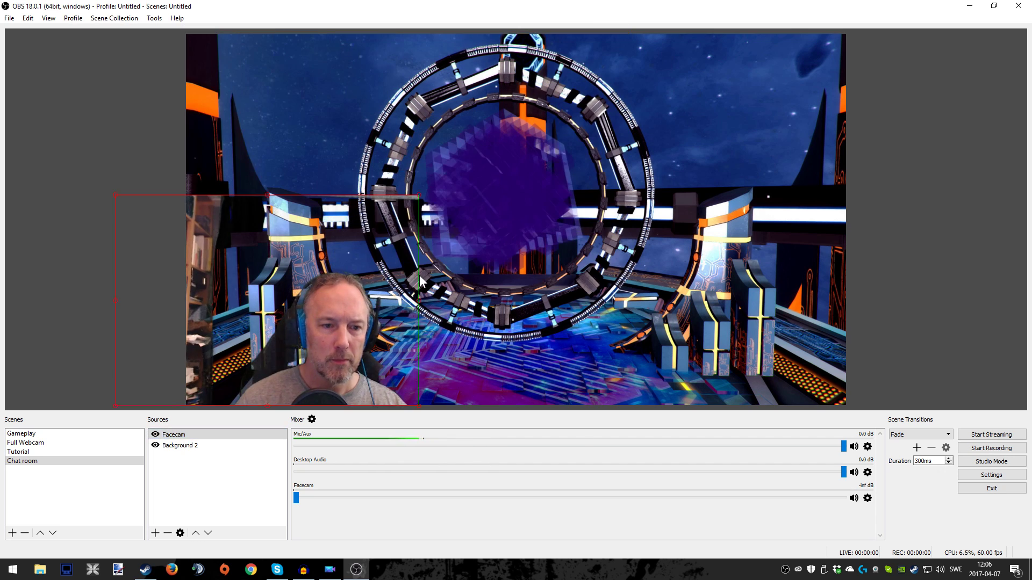
{"action": "left_click_drag", "start_coordinate": [385, 232], "coordinate": [343, 230]}
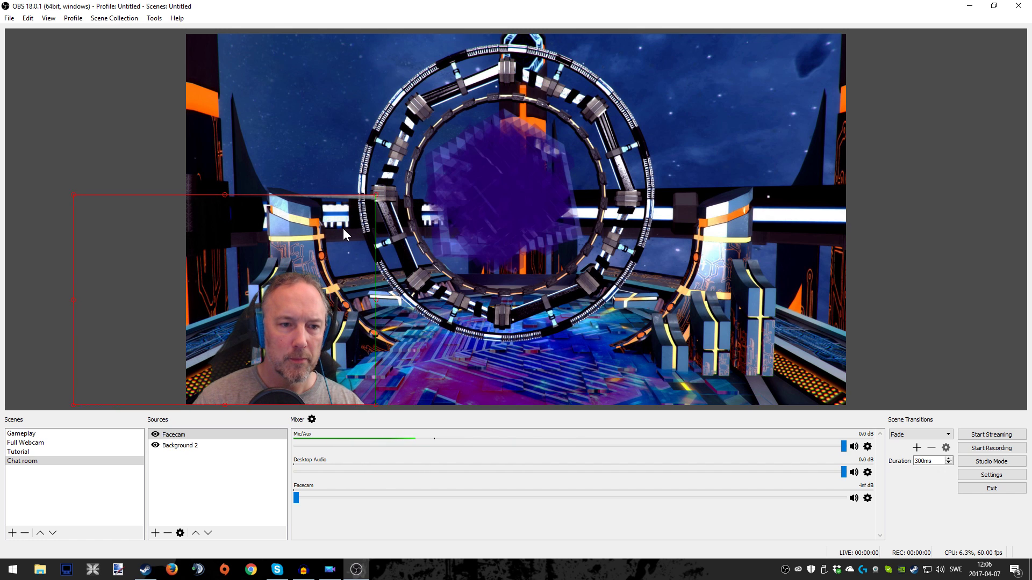
{"action": "left_click_drag", "start_coordinate": [375, 196], "coordinate": [406, 246]}
{"action": "left_click", "coordinate": [226, 446]}
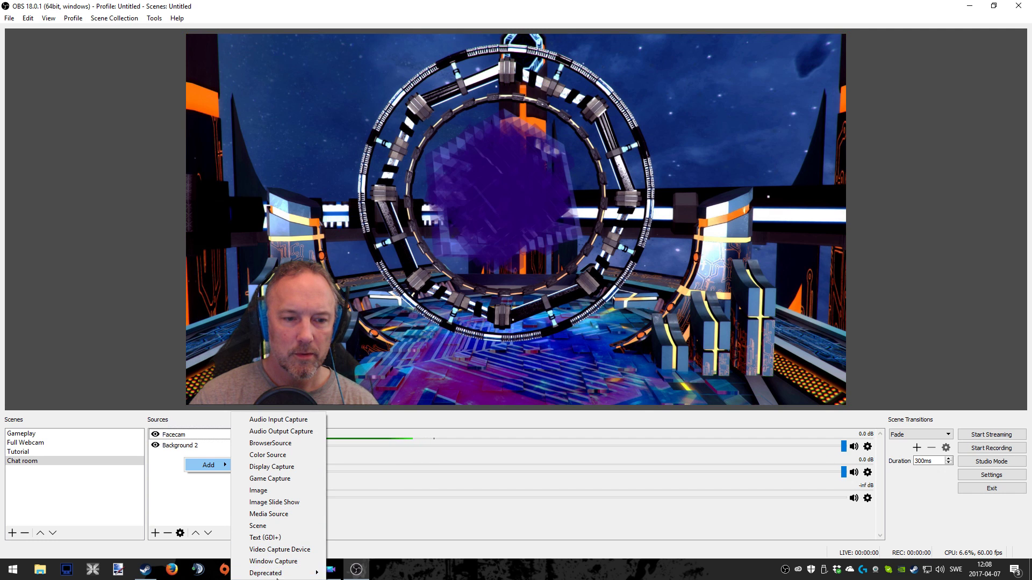
Step: Create a new FreeType 2 text source named 'Text 2'
{"action": "mouse_move", "coordinate": [285, 574]}
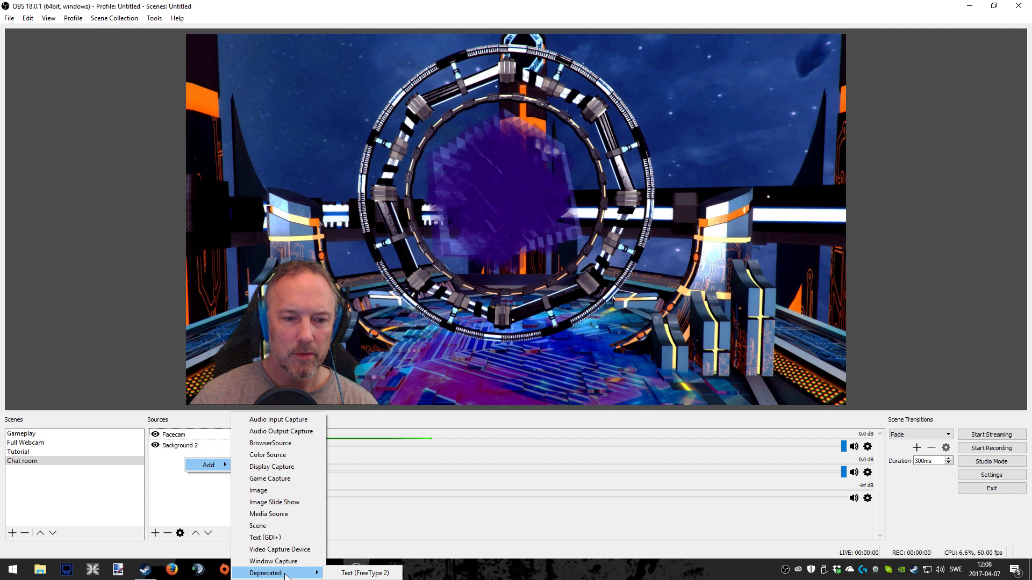
{"action": "left_click", "coordinate": [377, 574]}
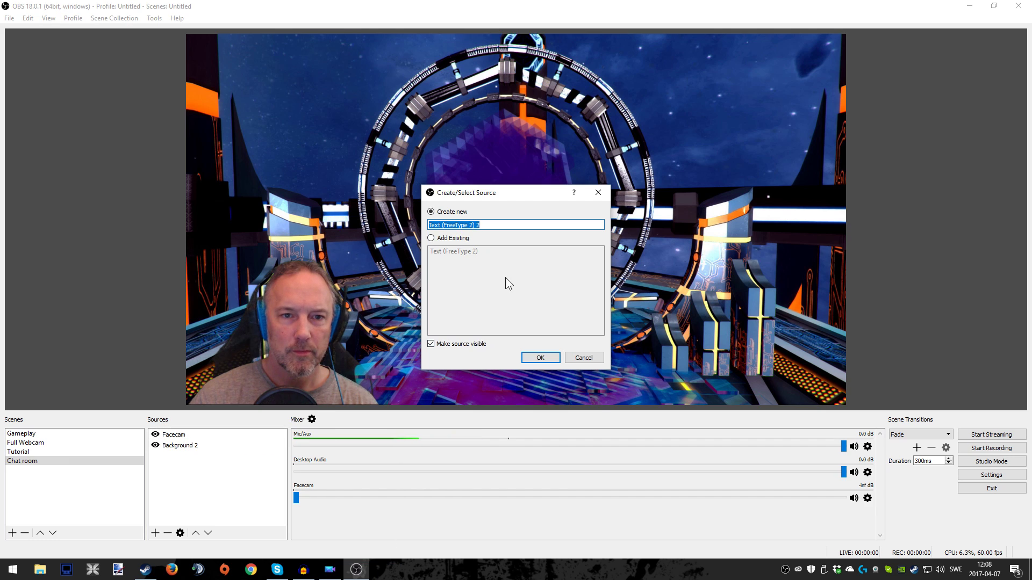
{"action": "left_click", "coordinate": [489, 225]}
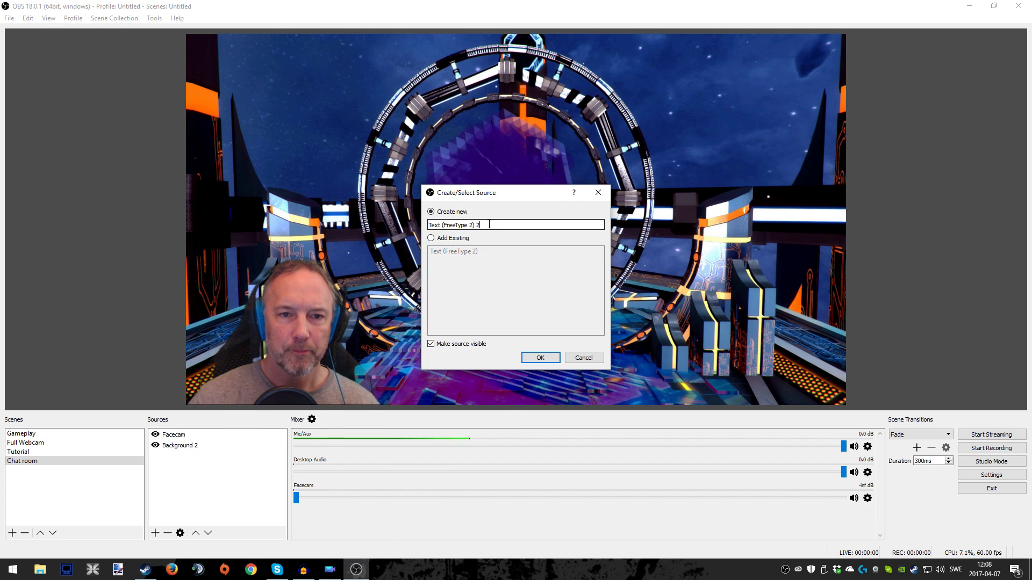
{"action": "key", "text": "BackSpace"}
{"action": "key", "text": "BackSpace"}
{"action": "key", "text": "BackSpace"}
{"action": "key", "text": "BackSpace"}
{"action": "key", "text": "BackSpace"}
{"action": "key", "text": "BackSpace"}
{"action": "key", "text": "BackSpace"}
{"action": "key", "text": "BackSpace"}
{"action": "key", "text": "BackSpace"}
{"action": "key", "text": "BackSpace"}
{"action": "key", "text": "BackSpace"}
{"action": "key", "text": "BackSpace"}
{"action": "key", "text": "BackSpace"}
{"action": "key", "text": "BackSpace"}
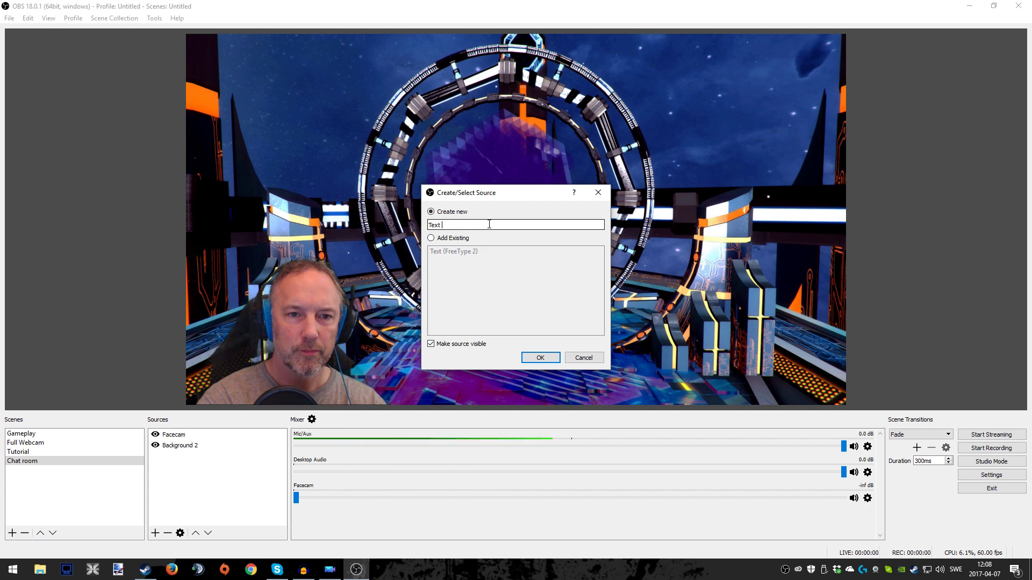
{"action": "type", "text": "2"}
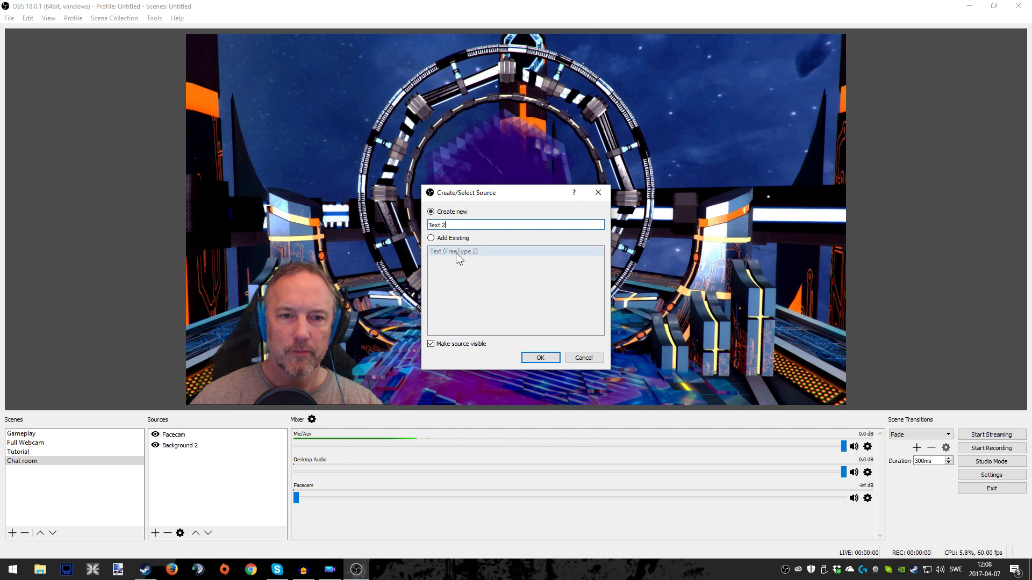
{"action": "left_click", "coordinate": [431, 238]}
{"action": "left_click", "coordinate": [451, 212]}
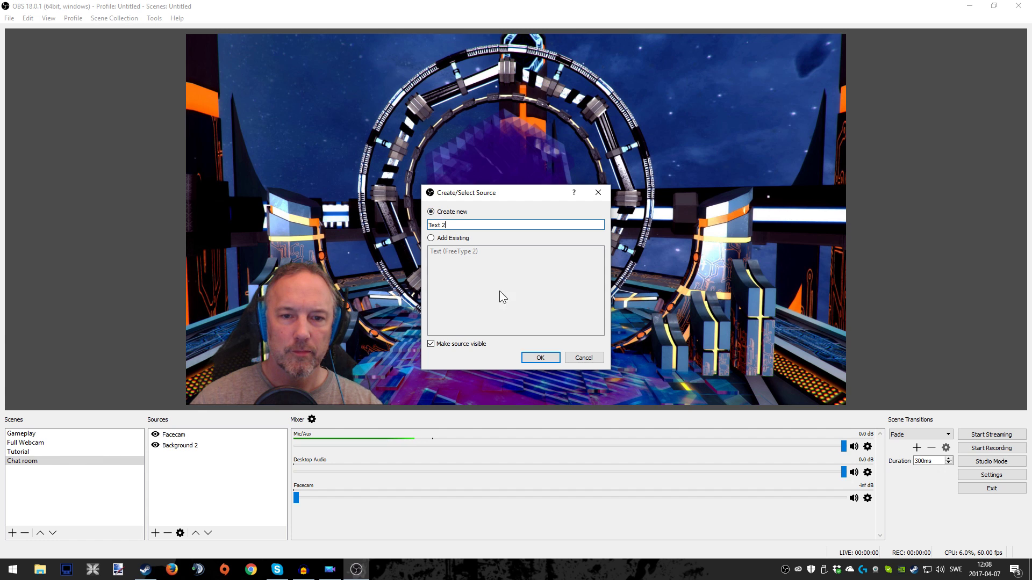
{"action": "left_click", "coordinate": [540, 357]}
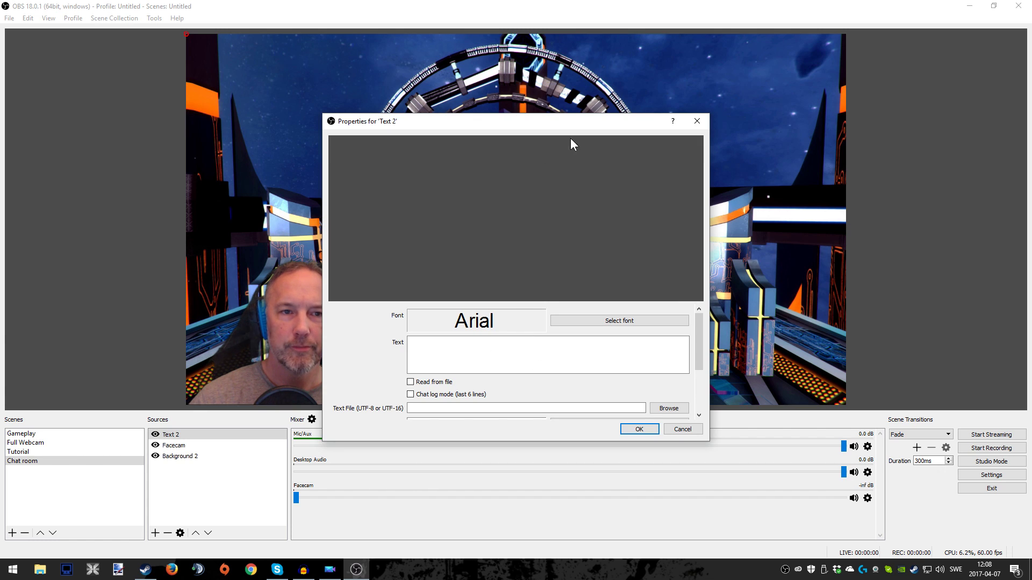
Step: Change the Text 2 font from Arial to Big John
{"action": "scroll", "coordinate": [698, 340], "scroll_direction": "down", "scroll_amount": 1}
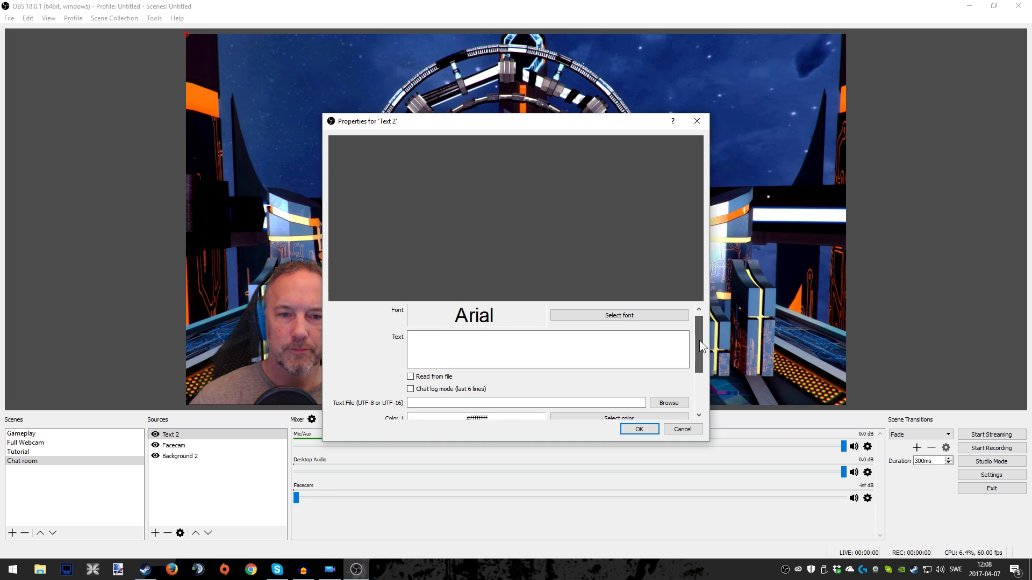
{"action": "scroll", "coordinate": [700, 328], "scroll_direction": "up", "scroll_amount": 1}
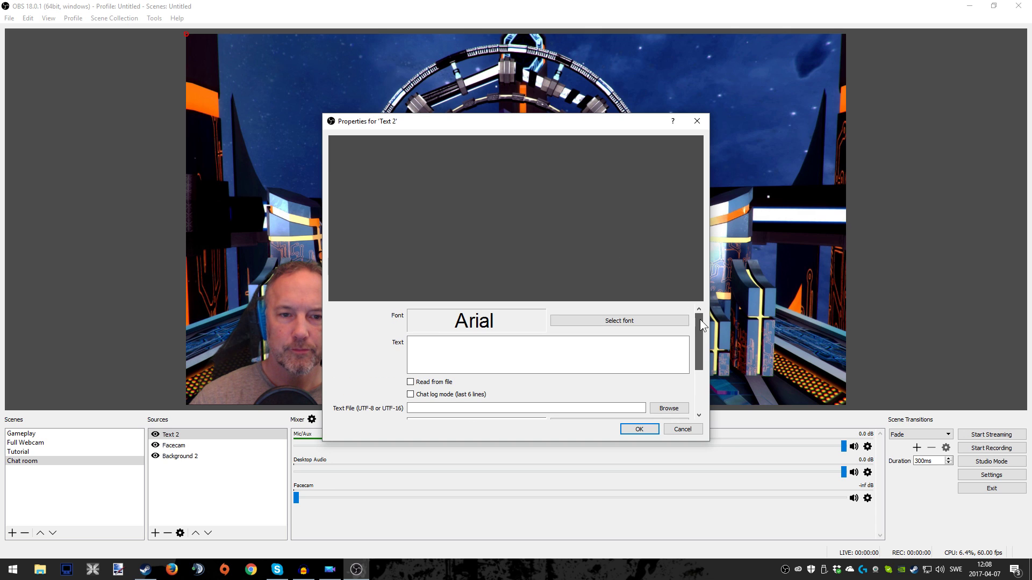
{"action": "left_click", "coordinate": [606, 322]}
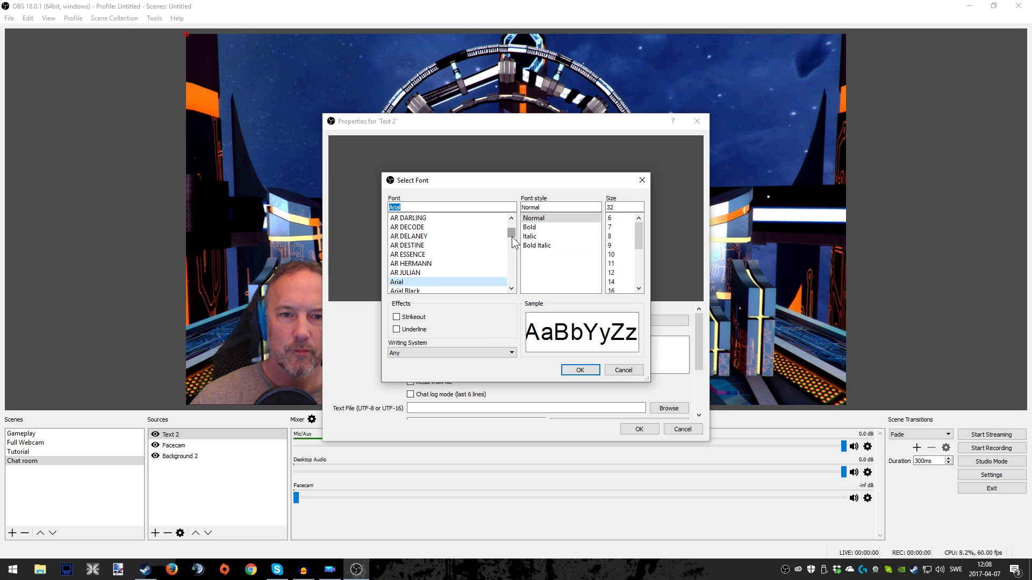
{"action": "left_click", "coordinate": [511, 289]}
{"action": "left_click", "coordinate": [511, 288]}
{"action": "left_click", "coordinate": [511, 289]}
{"action": "left_click", "coordinate": [511, 289]}
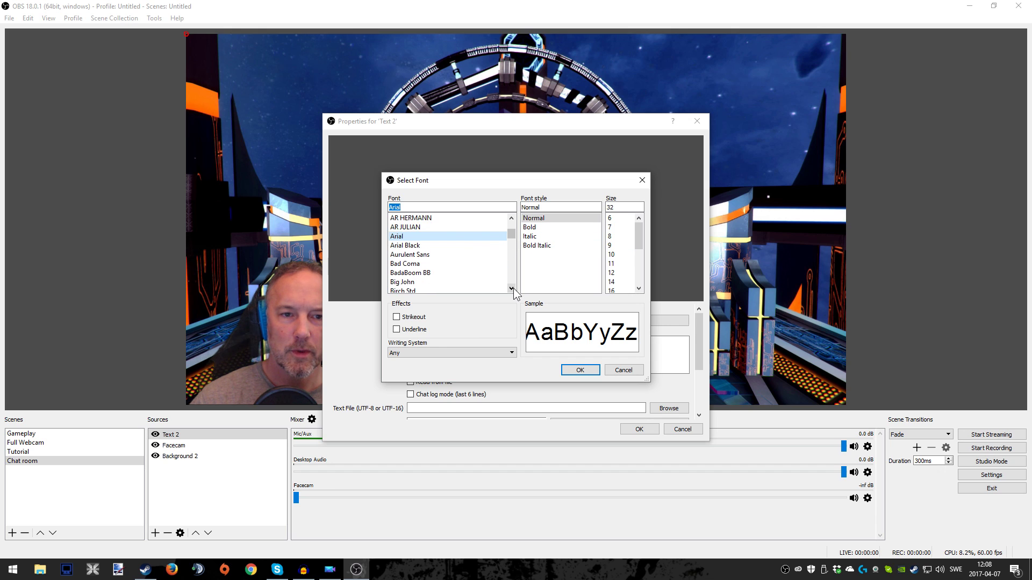
{"action": "left_click", "coordinate": [511, 289]}
{"action": "left_click", "coordinate": [511, 289]}
{"action": "left_click", "coordinate": [511, 288]}
{"action": "left_click", "coordinate": [511, 288]}
{"action": "left_click", "coordinate": [410, 255]}
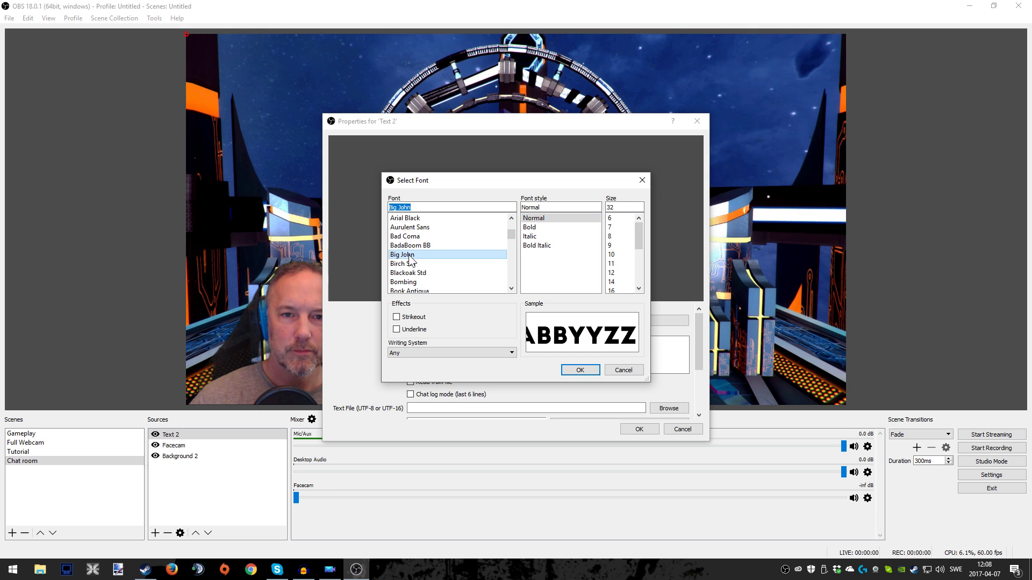
{"action": "left_click", "coordinate": [580, 370]}
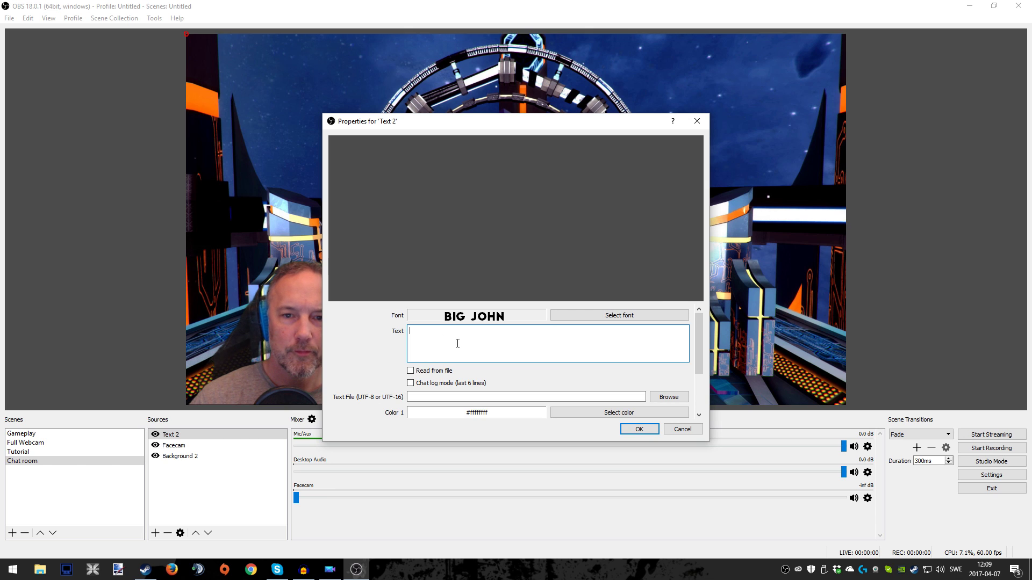
Step: Enter 'Welcome to the livestream hope you'll enjoy feel free to susbscribe to my channel' as the text
{"action": "left_click", "coordinate": [473, 345]}
{"action": "type", "text": "Welco"}
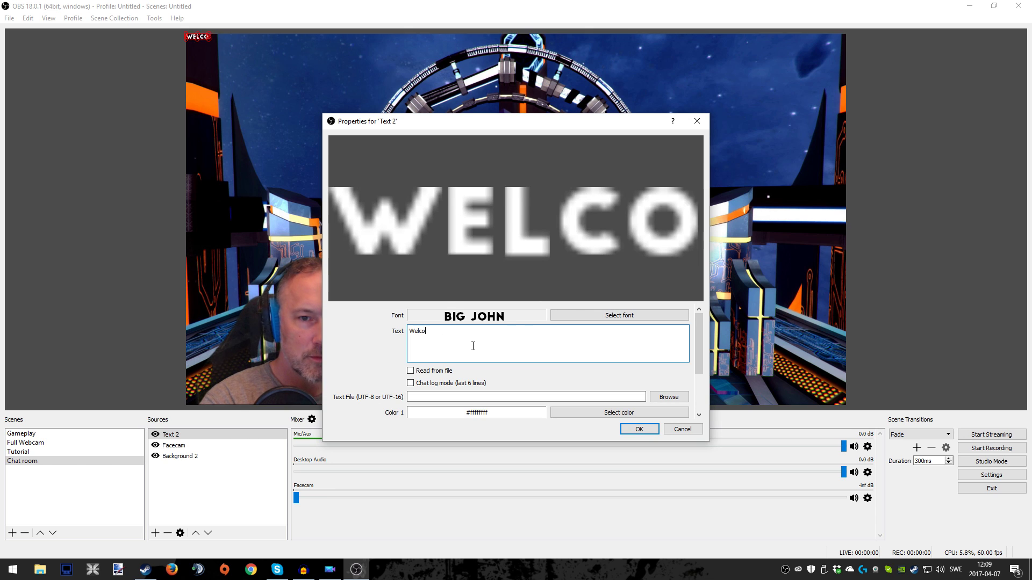
{"action": "type", "text": "me to the l"}
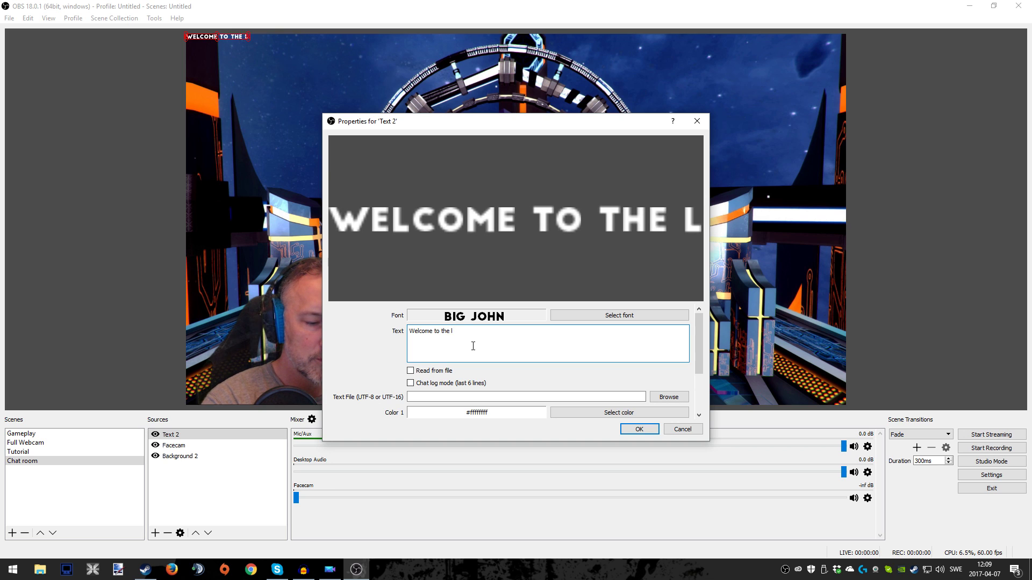
{"action": "type", "text": "ivestrea"}
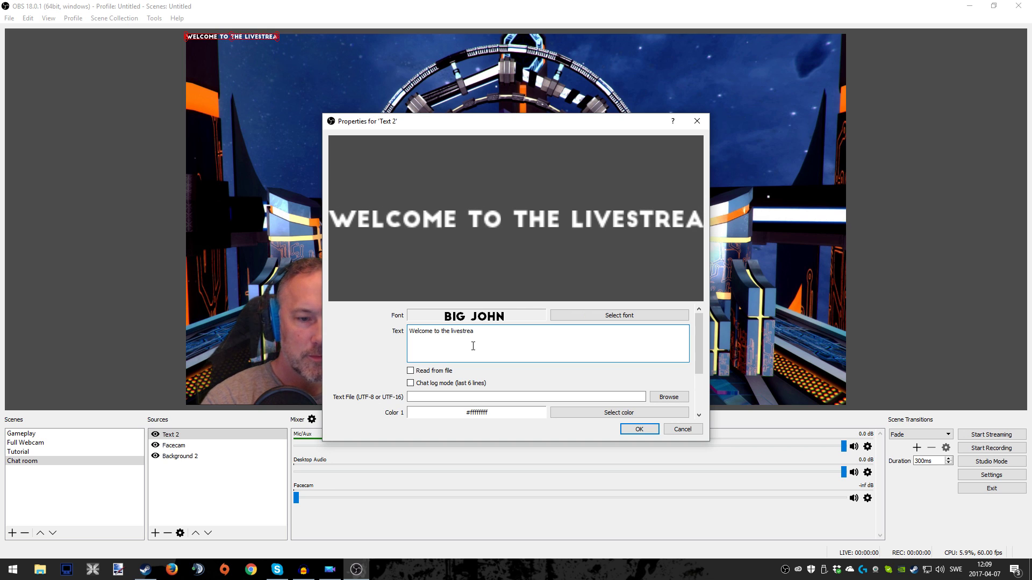
{"action": "type", "text": "m"}
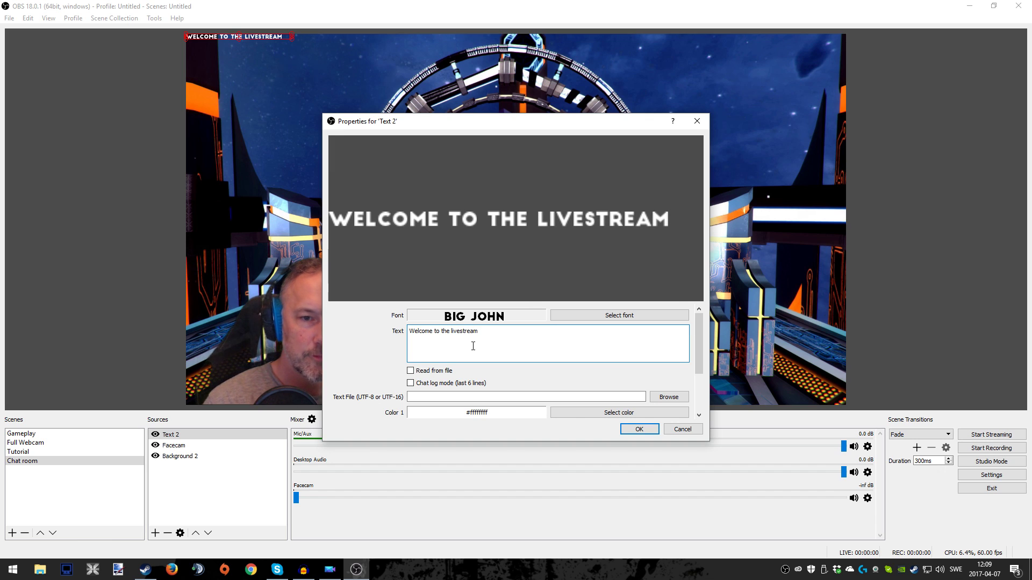
{"action": "type", "text": "   hop"}
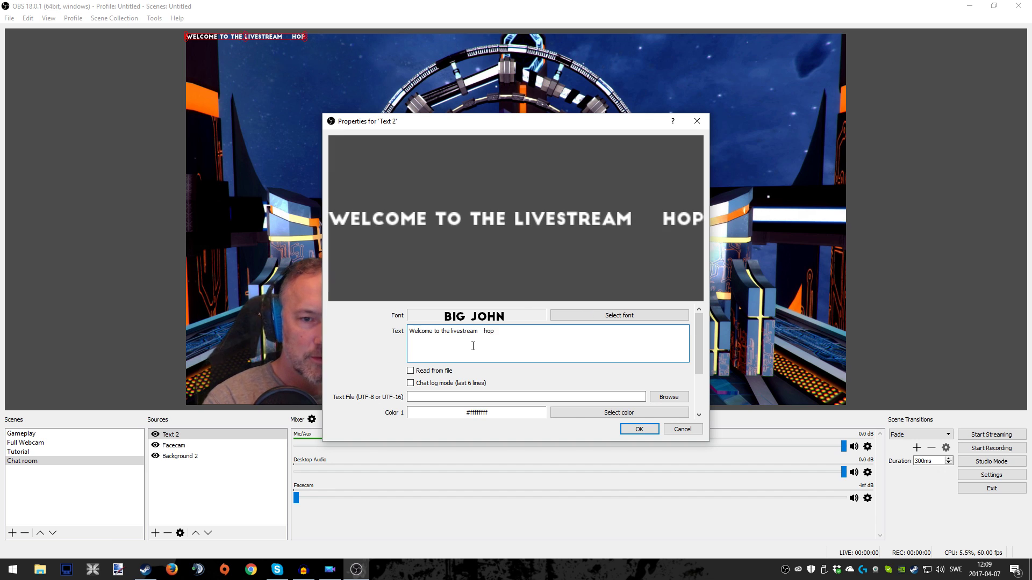
{"action": "type", "text": "e you"}
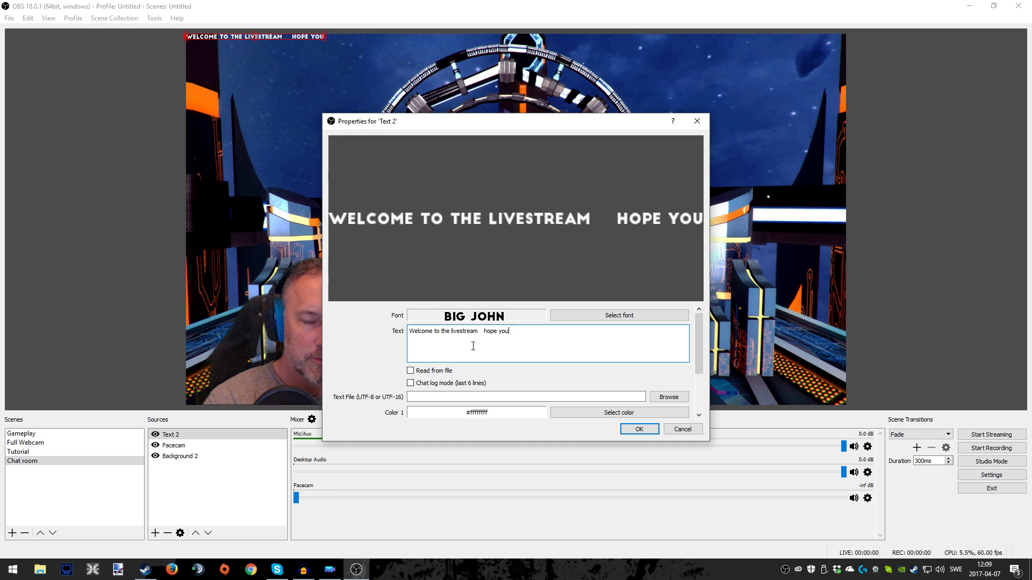
{"action": "type", "text": "'ll en"}
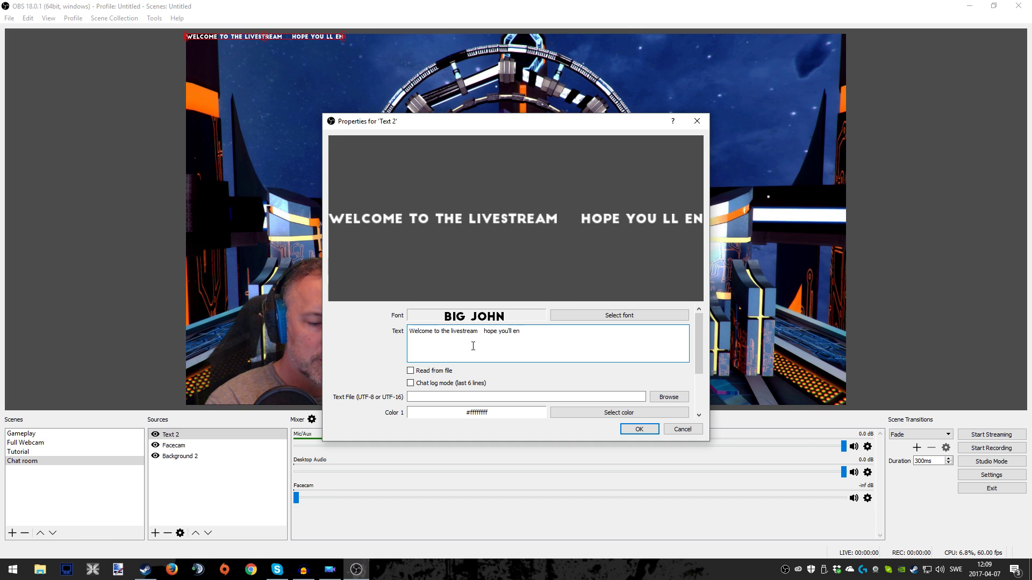
{"action": "type", "text": "joy"}
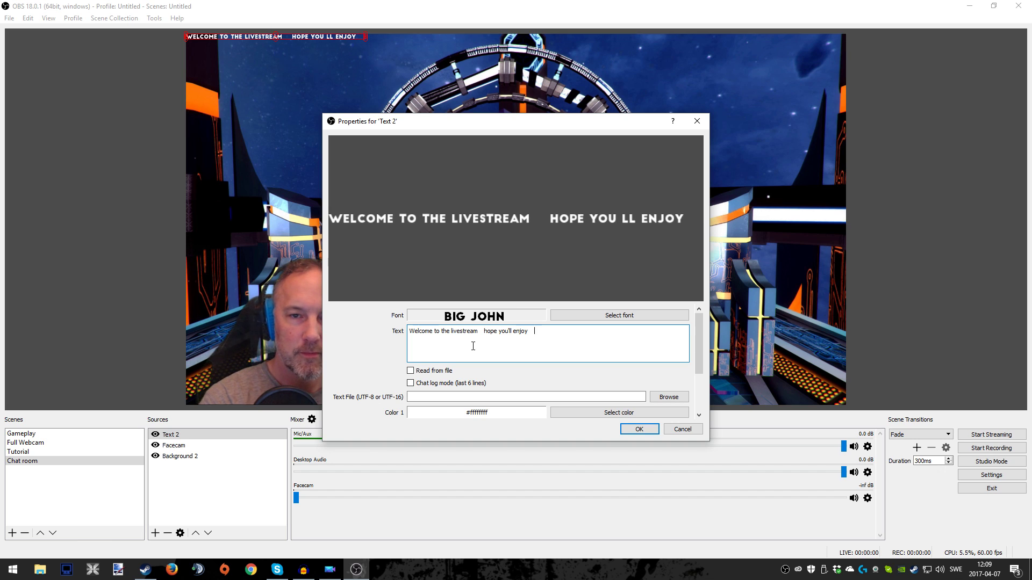
{"action": "type", "text": "feel free to susbscribe to my channel"}
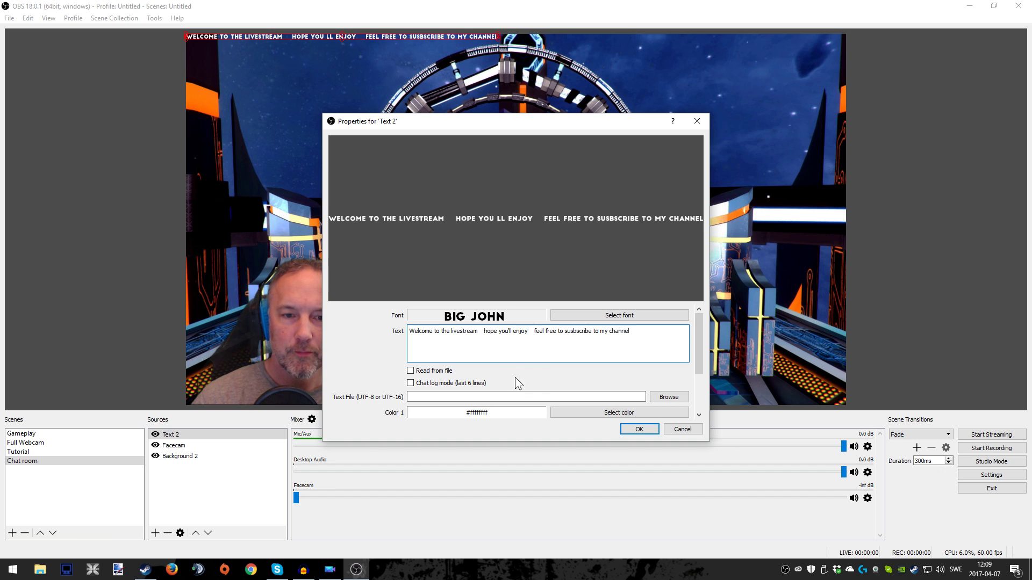
{"action": "scroll", "coordinate": [505, 374], "scroll_direction": "down", "scroll_amount": 2}
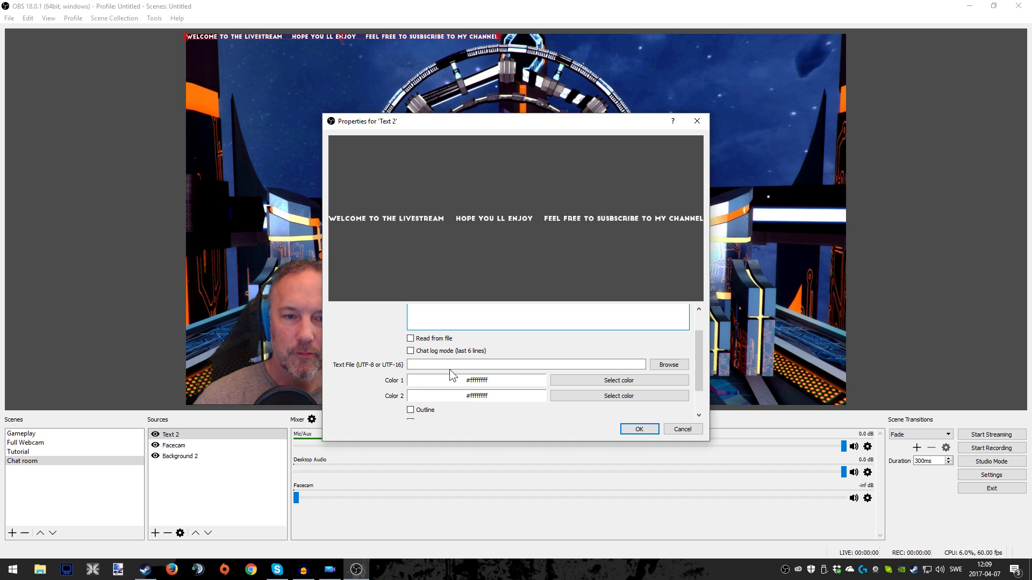
Step: Give the text a yellow-to-red gradient with drop shadow and apply the properties
{"action": "scroll", "coordinate": [449, 369], "scroll_direction": "down", "scroll_amount": 2}
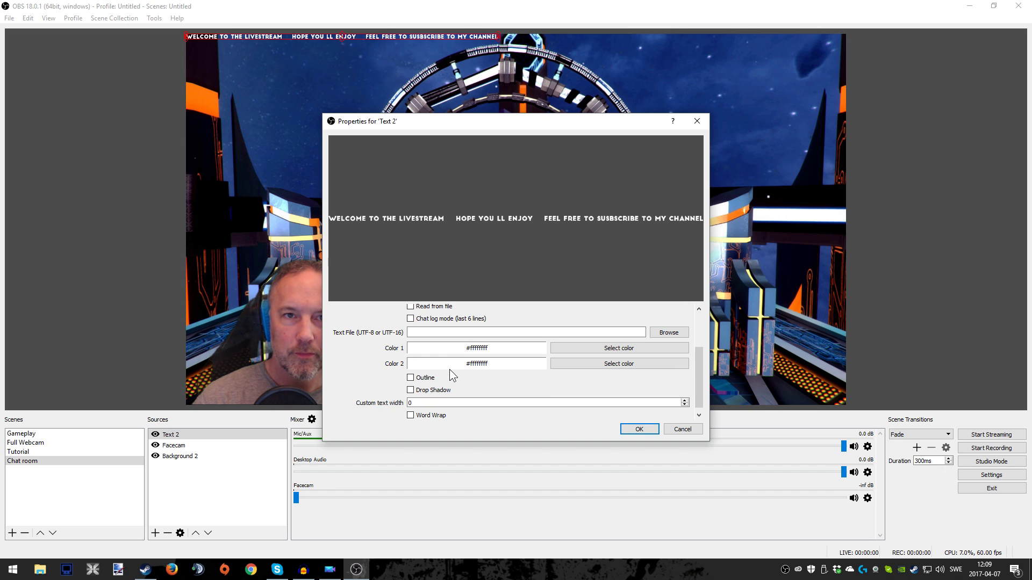
{"action": "left_click", "coordinate": [611, 348]}
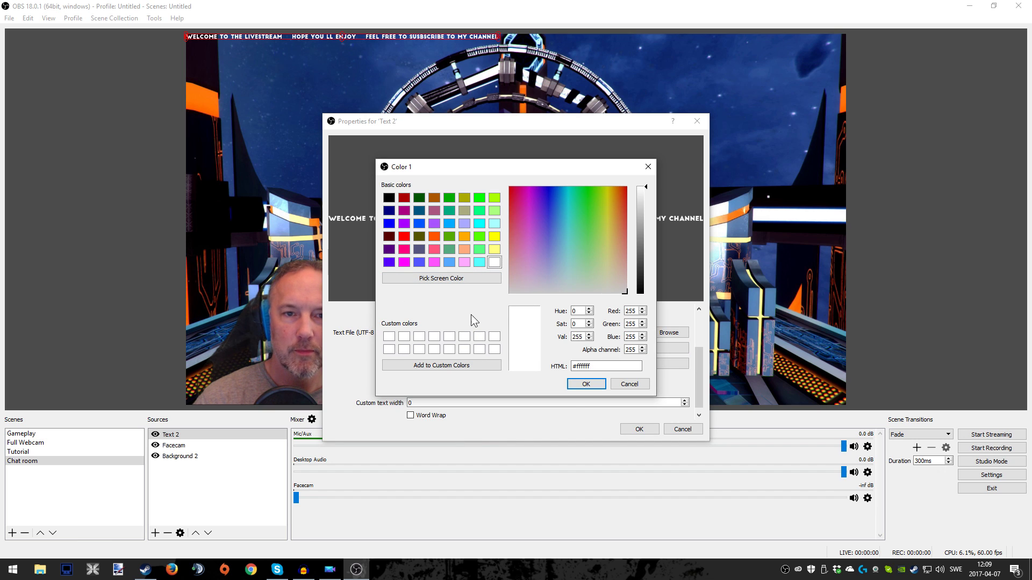
{"action": "left_click", "coordinate": [494, 237]}
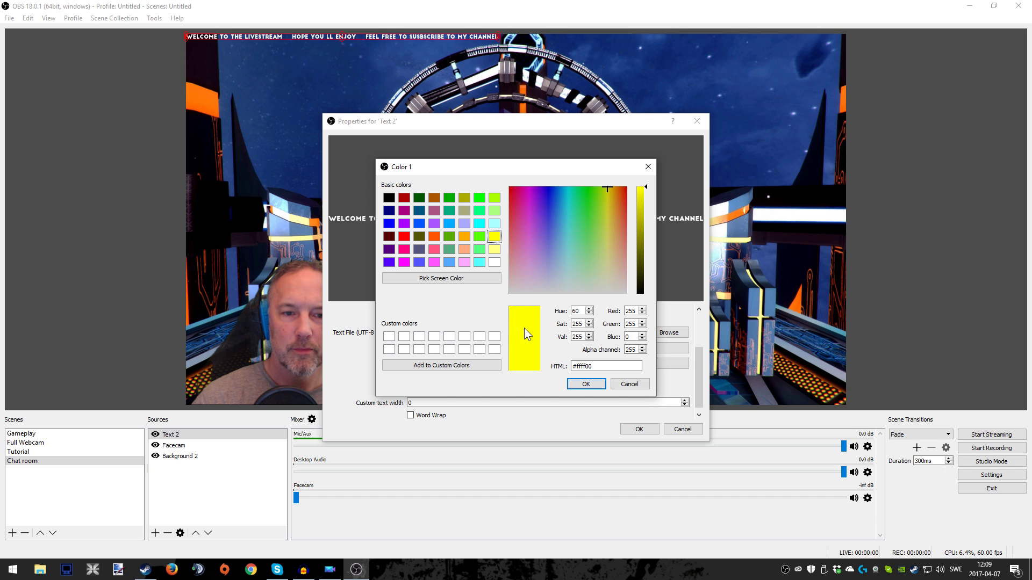
{"action": "left_click", "coordinate": [584, 384]}
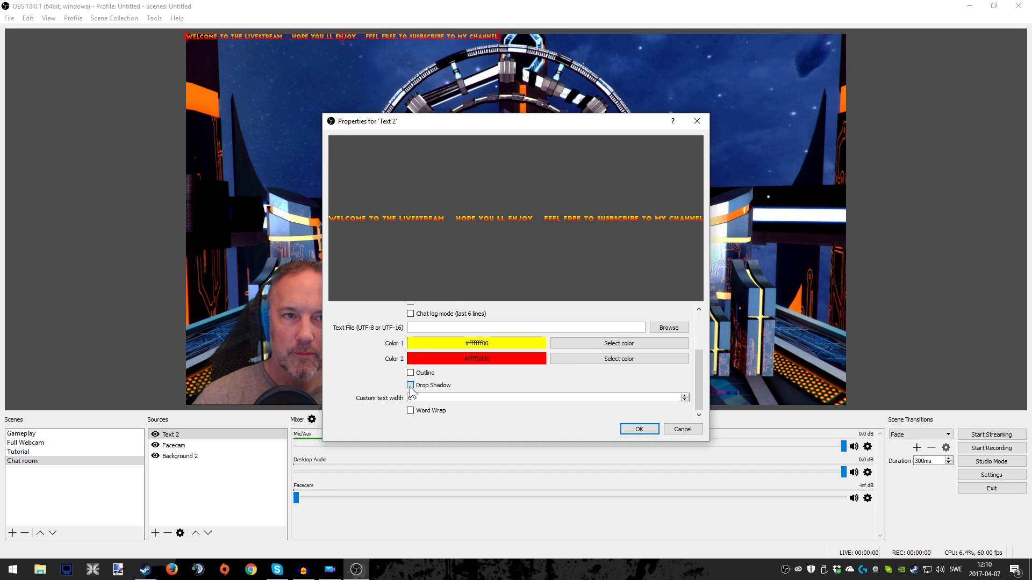
{"action": "left_click", "coordinate": [411, 385]}
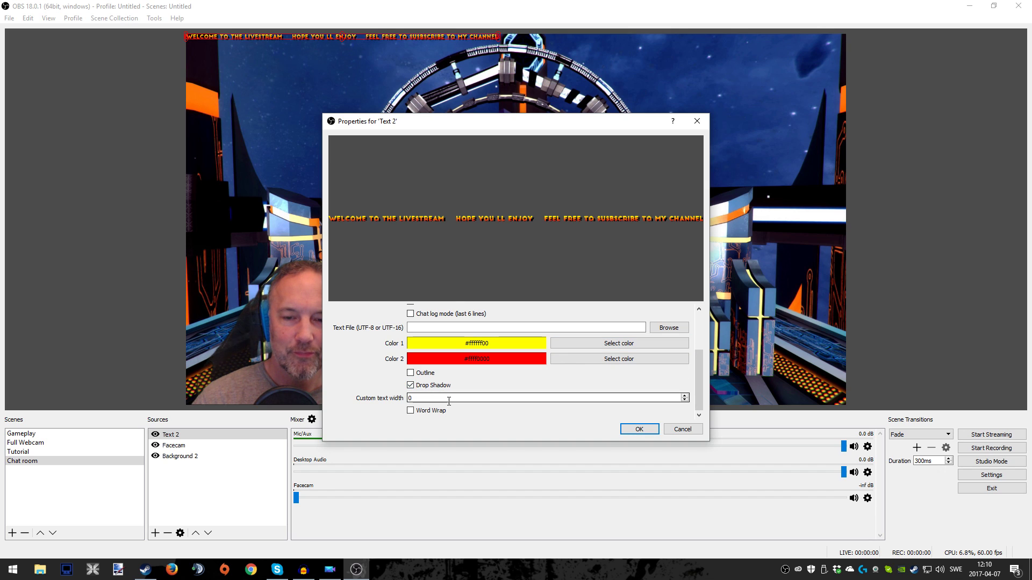
{"action": "left_click", "coordinate": [638, 429]}
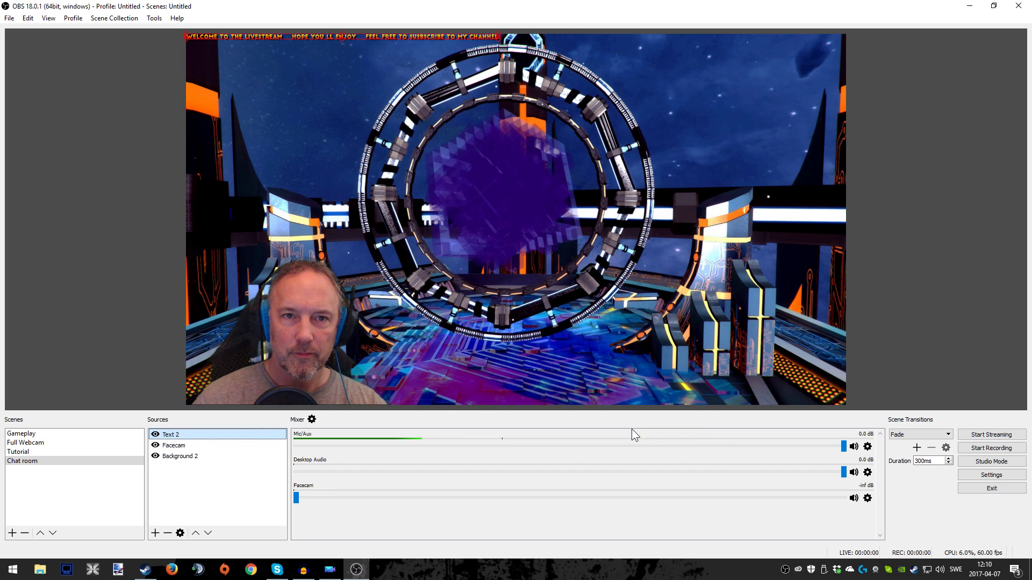
Step: Stretch the welcome text so it spans the full width of the scene top
{"action": "left_click", "coordinate": [497, 38]}
{"action": "left_click_drag", "start_coordinate": [497, 38], "coordinate": [980, 73]}
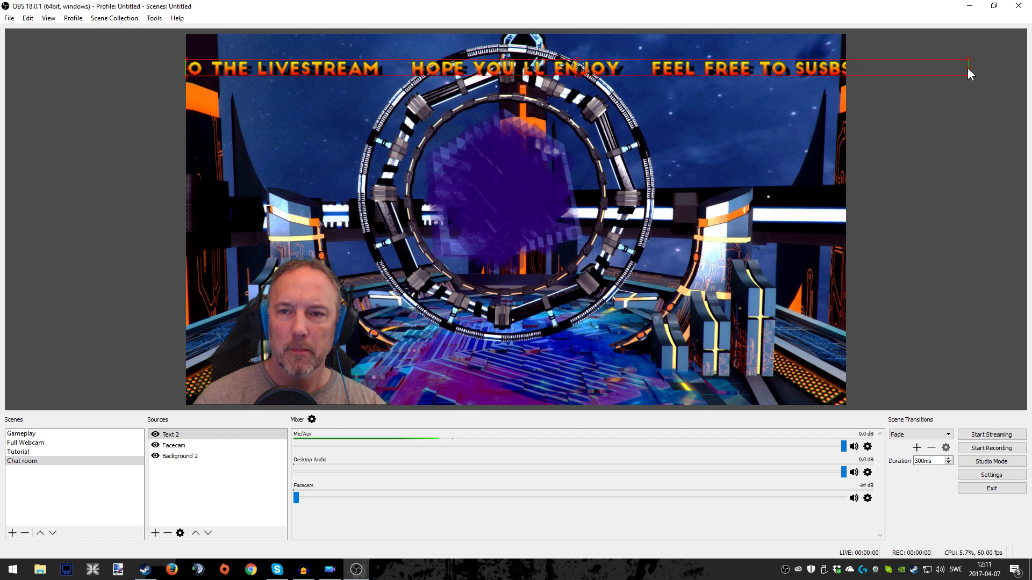
{"action": "key", "text": "alt"}
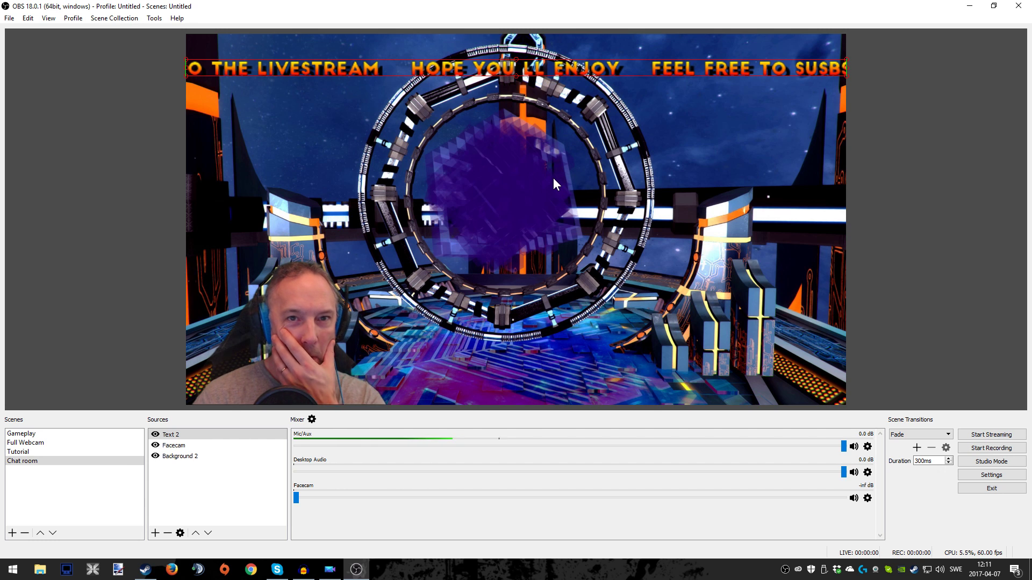
Step: Add a Scroll filter to the Text 2 source
{"action": "right_click", "coordinate": [206, 433]}
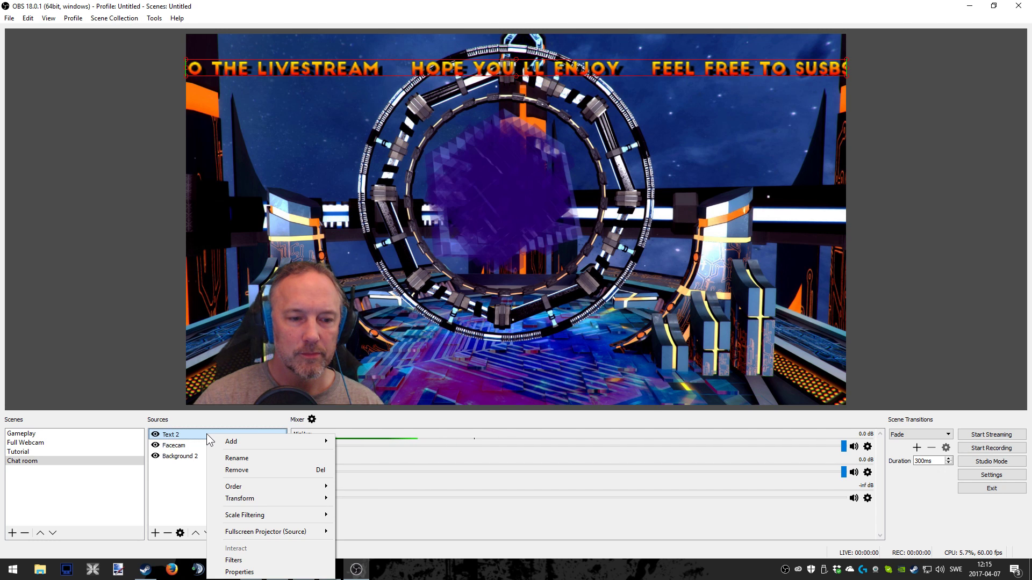
{"action": "left_click", "coordinate": [238, 561]}
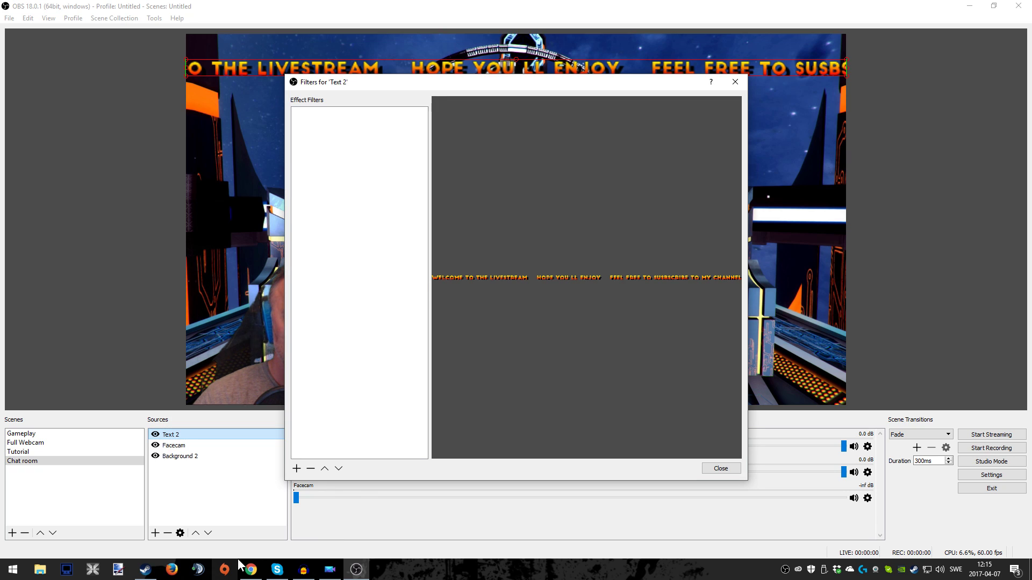
{"action": "left_click", "coordinate": [296, 468]}
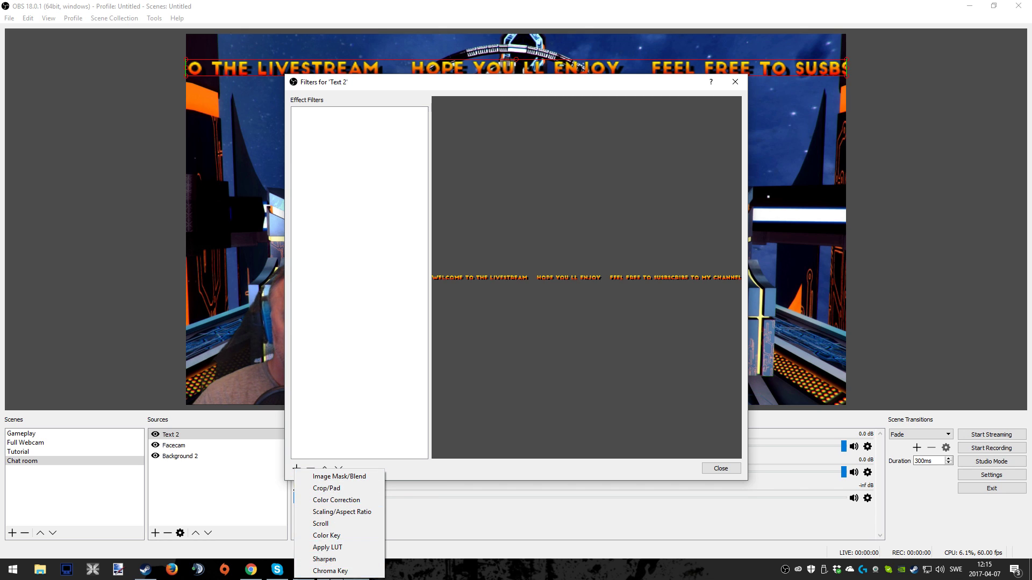
{"action": "left_click", "coordinate": [321, 524]}
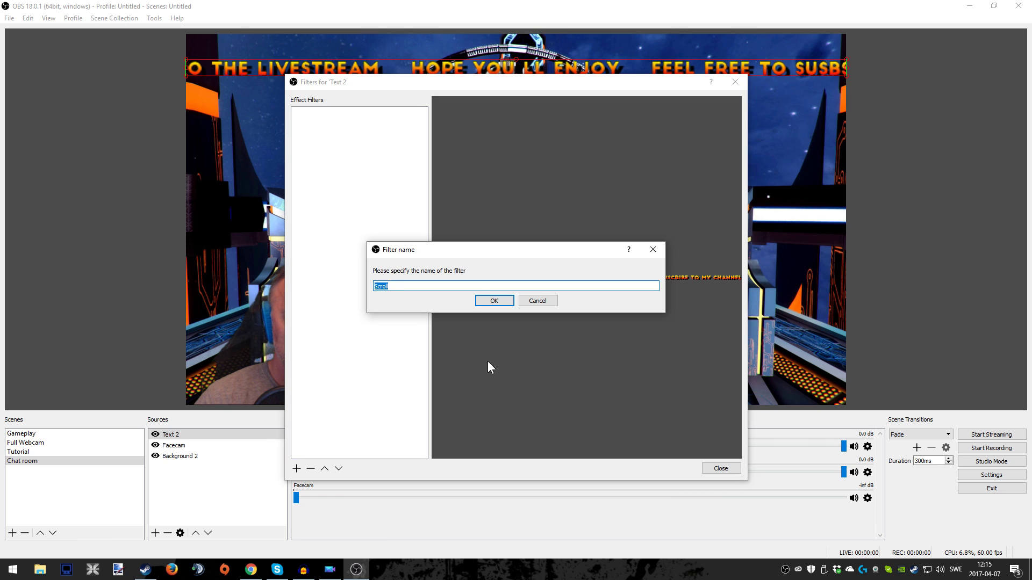
{"action": "left_click", "coordinate": [493, 302]}
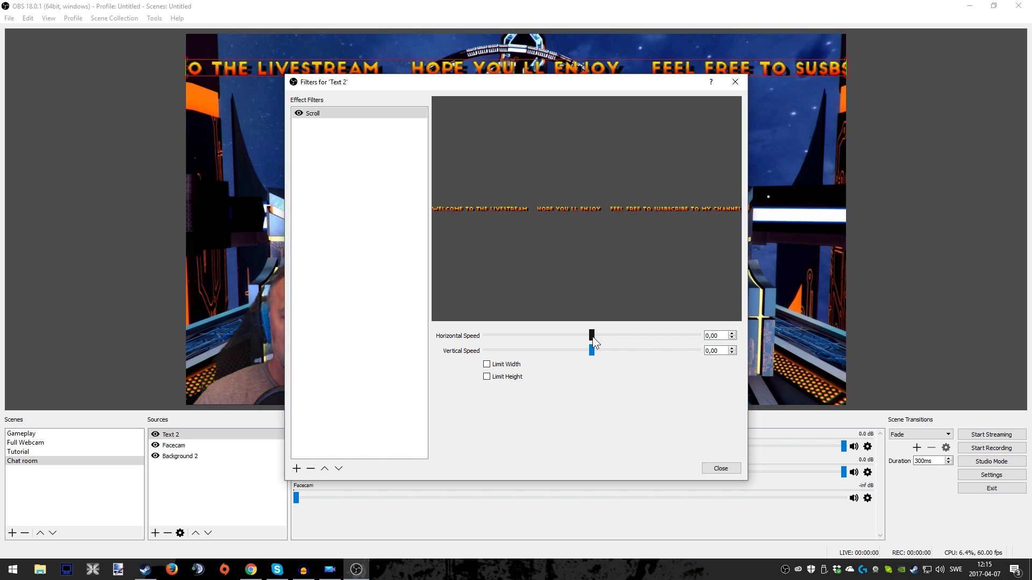
Step: Set the Scroll filter's horizontal speed to 61 and close the filters window
{"action": "left_click_drag", "start_coordinate": [592, 336], "coordinate": [624, 336]}
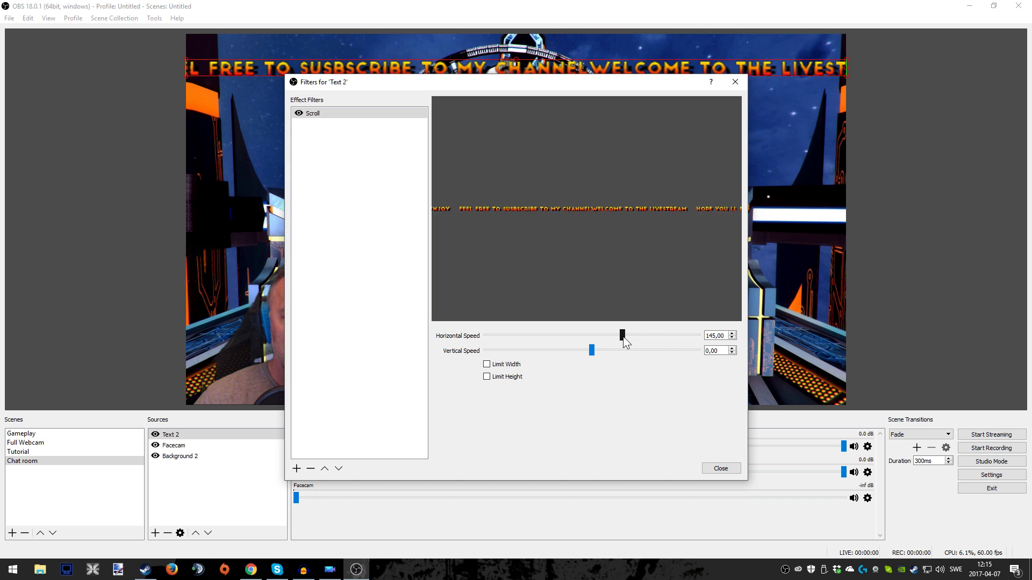
{"action": "left_click_drag", "start_coordinate": [623, 337], "coordinate": [592, 350]}
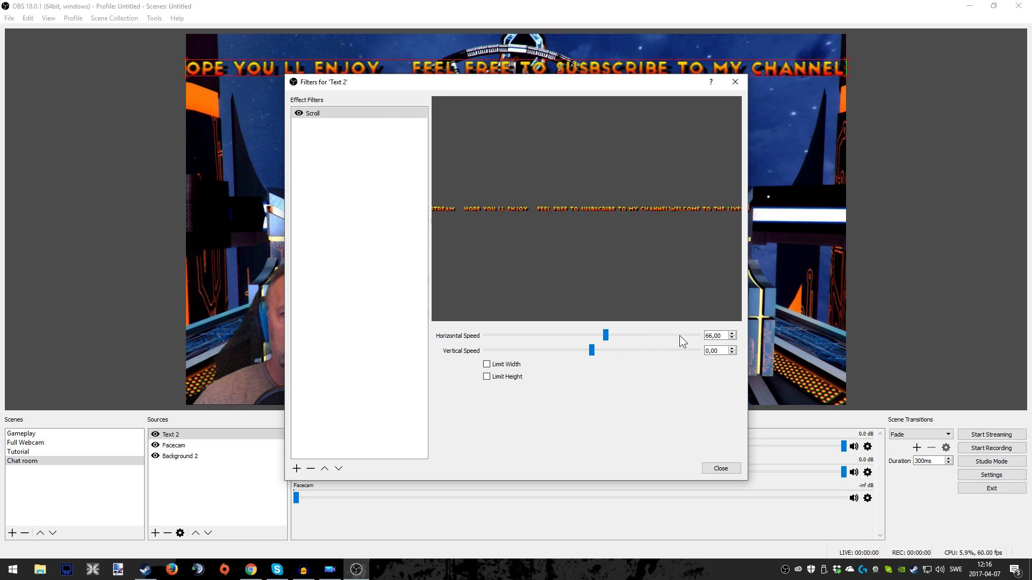
{"action": "left_click_drag", "start_coordinate": [605, 335], "coordinate": [602, 336]}
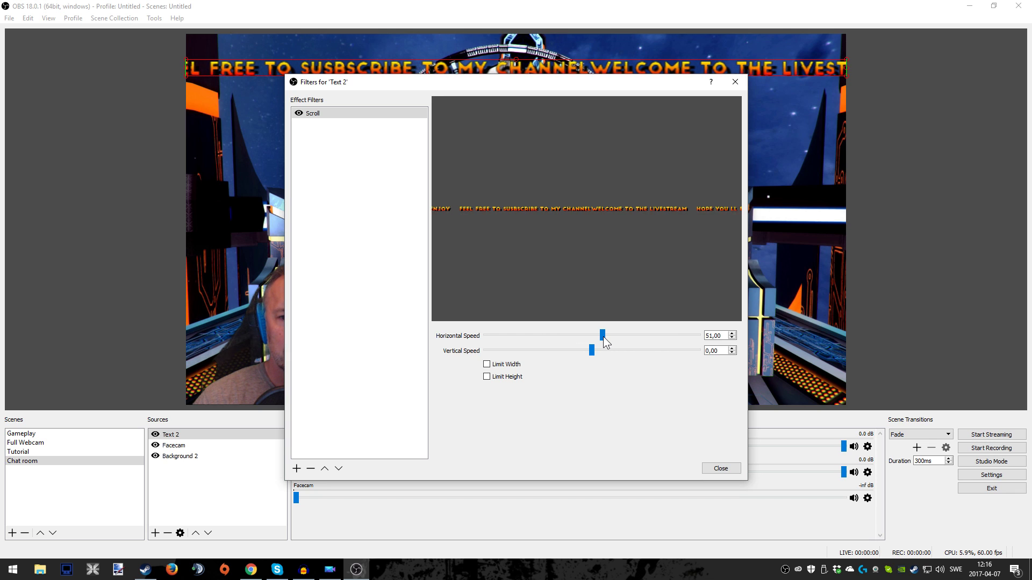
{"action": "left_click", "coordinate": [604, 336]}
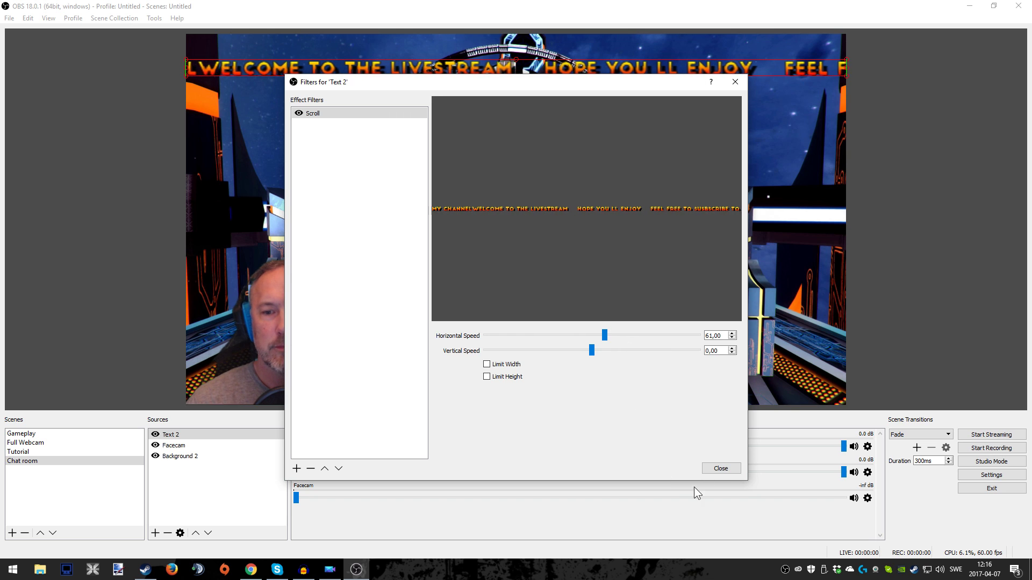
{"action": "left_click", "coordinate": [720, 469]}
{"action": "left_click", "coordinate": [465, 211]}
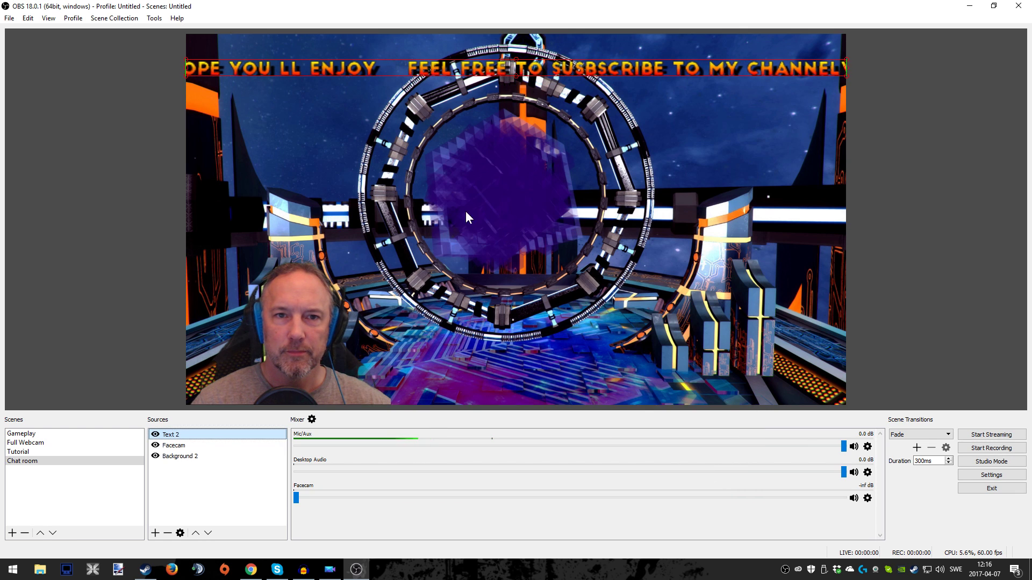
{"action": "left_click", "coordinate": [37, 452]}
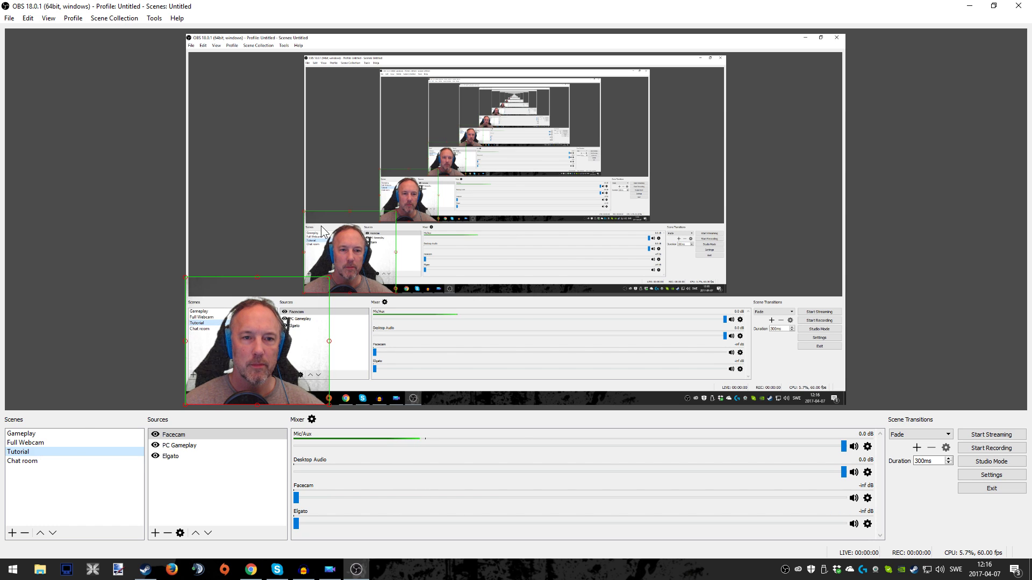
{"action": "left_click", "coordinate": [47, 462]}
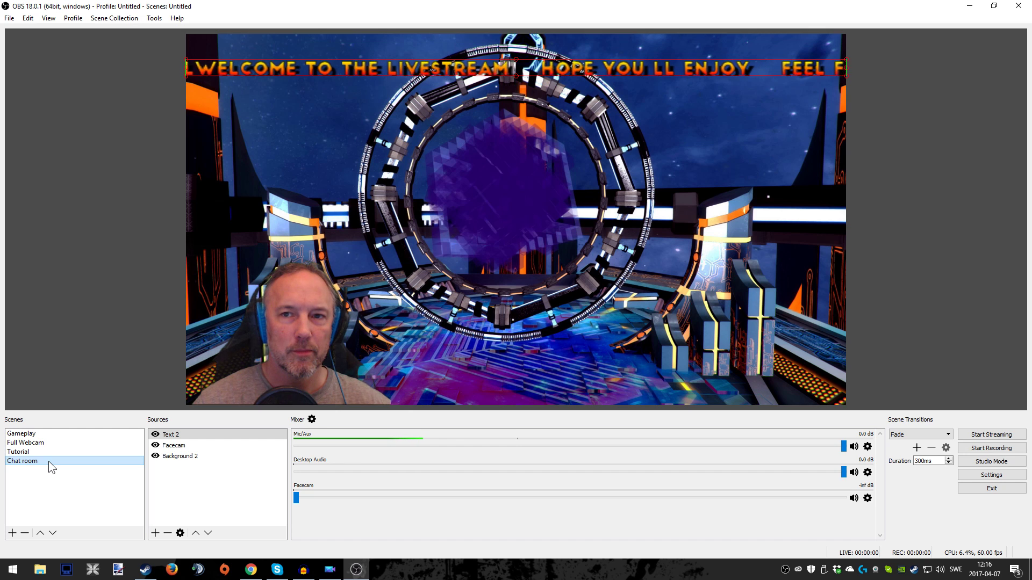
{"action": "left_click", "coordinate": [49, 450]}
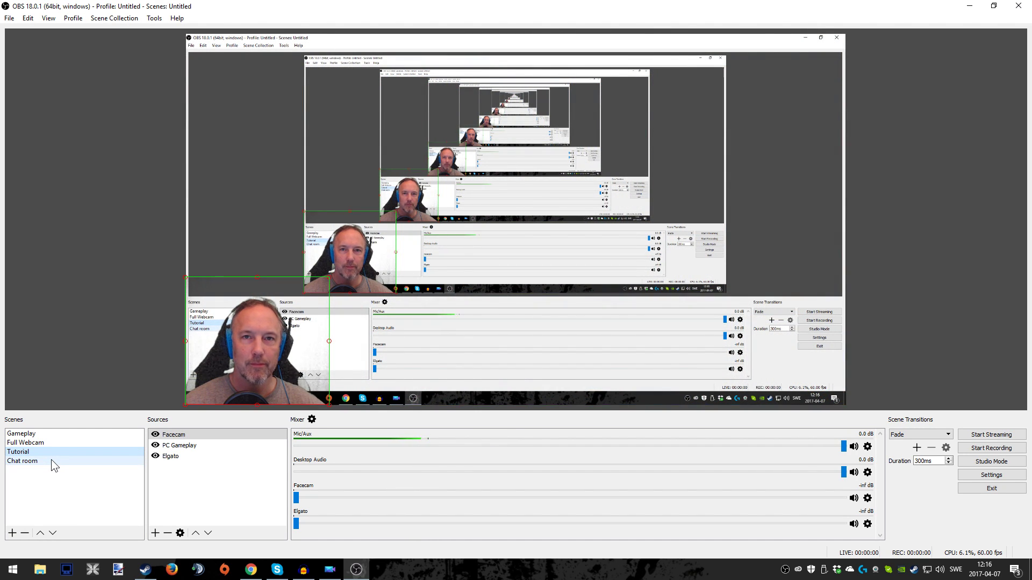
{"action": "left_click", "coordinate": [51, 459]}
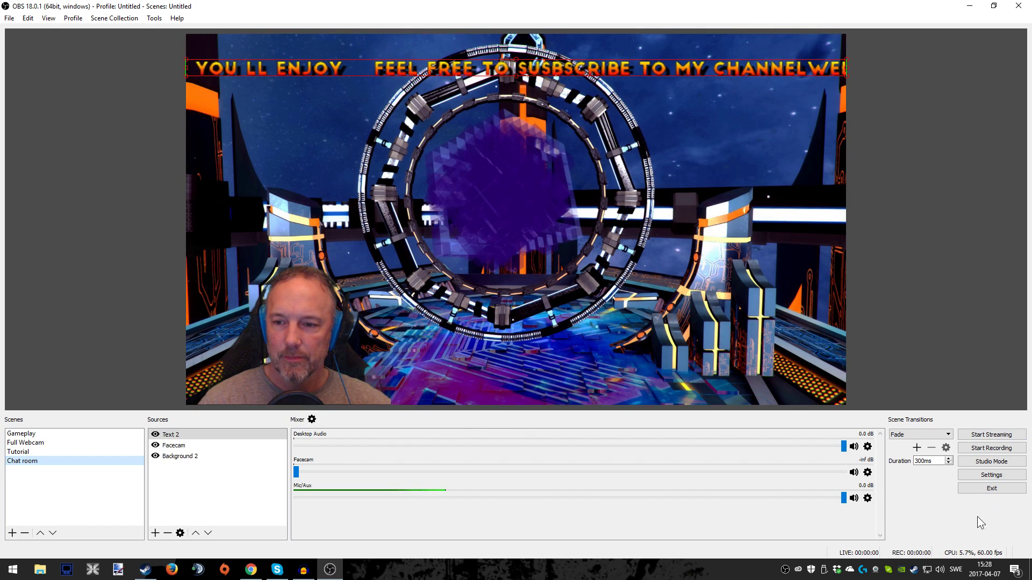
Step: Try flv as the recording format in Output > Recording, then set it back to mp4
{"action": "left_click", "coordinate": [991, 475]}
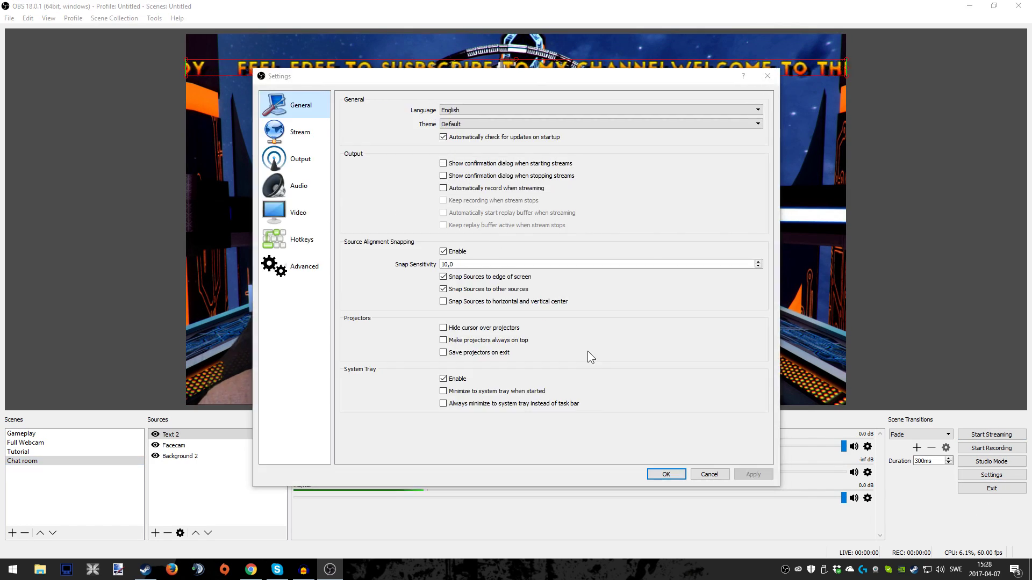
{"action": "left_click", "coordinate": [282, 152]}
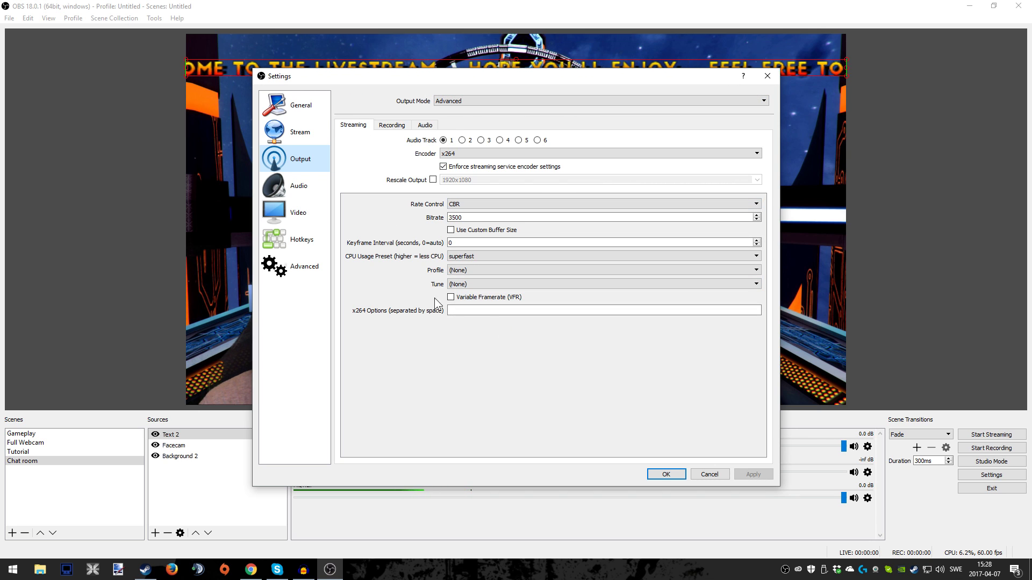
{"action": "left_click", "coordinate": [392, 124]}
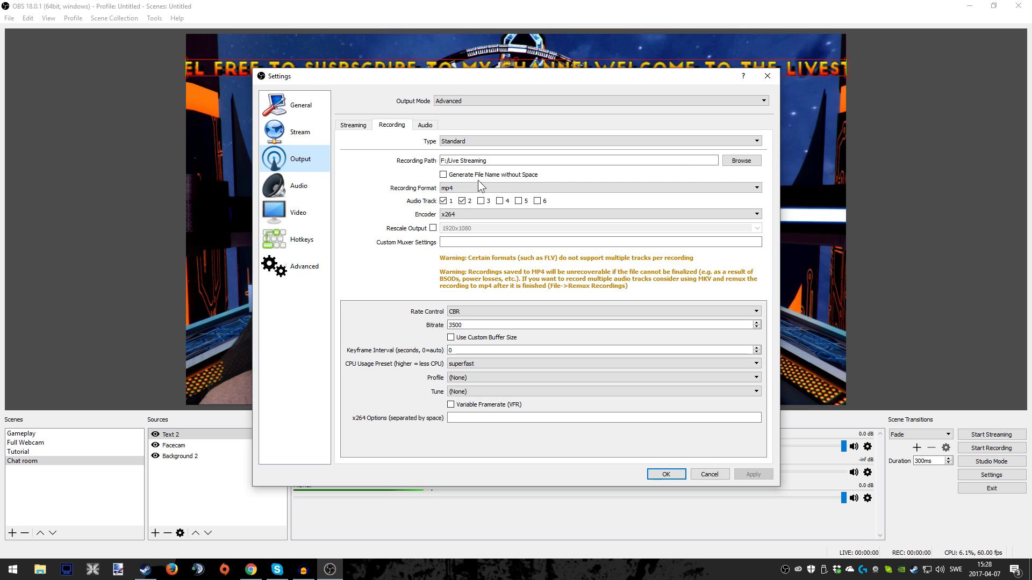
{"action": "left_click", "coordinate": [538, 187]}
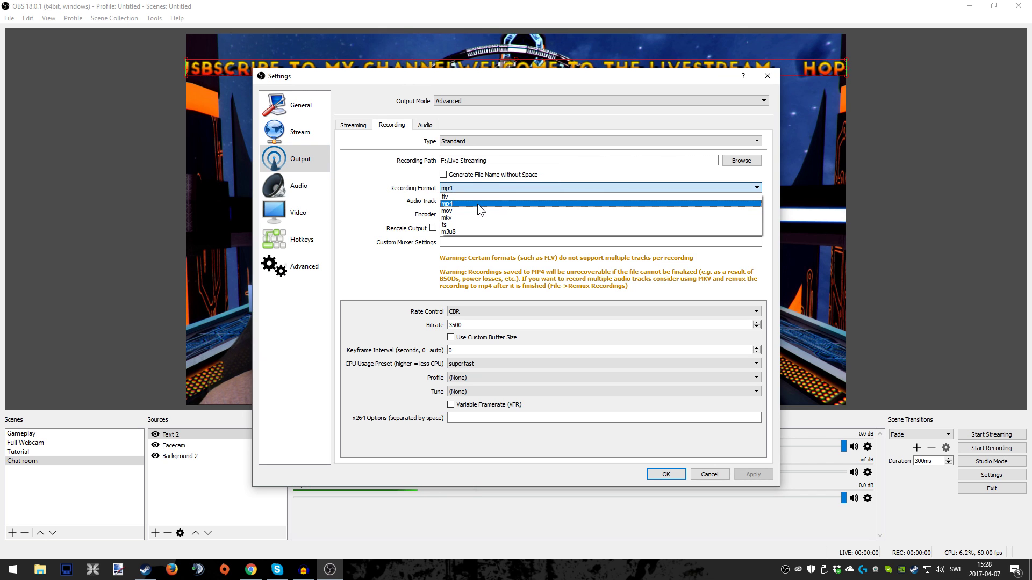
{"action": "left_click", "coordinate": [457, 196]}
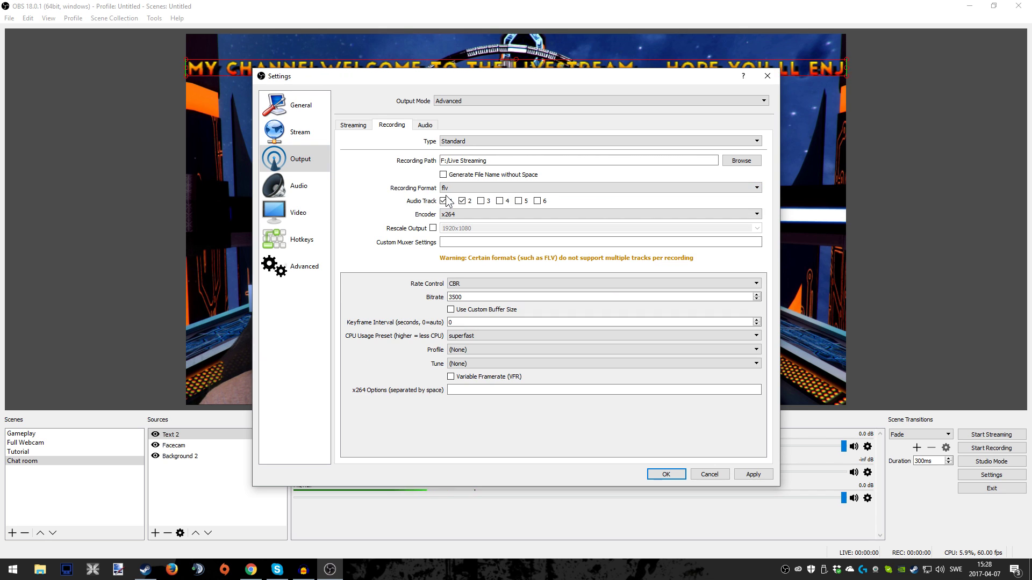
{"action": "left_click", "coordinate": [505, 186]}
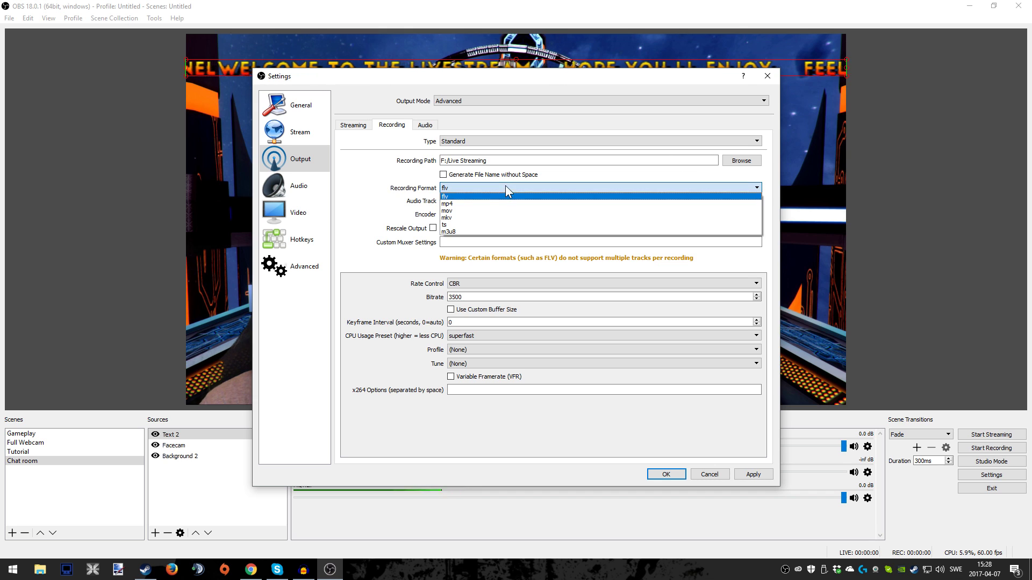
{"action": "left_click", "coordinate": [470, 201]}
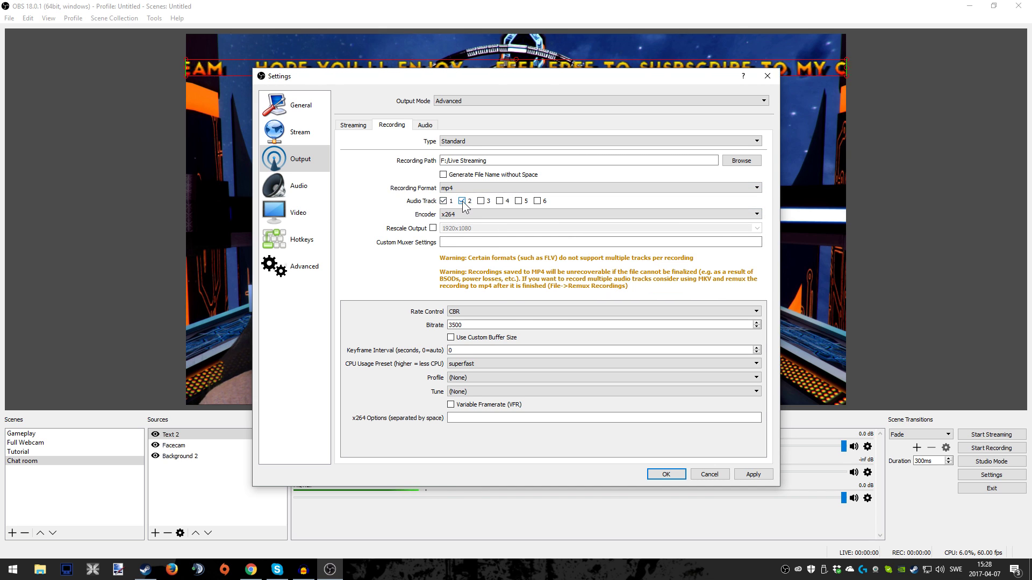
Step: Keep recording on audio tracks 1 and 2 with the x264 encoder, then view the Audio settings
{"action": "left_click", "coordinate": [449, 201]}
{"action": "left_click", "coordinate": [461, 201]}
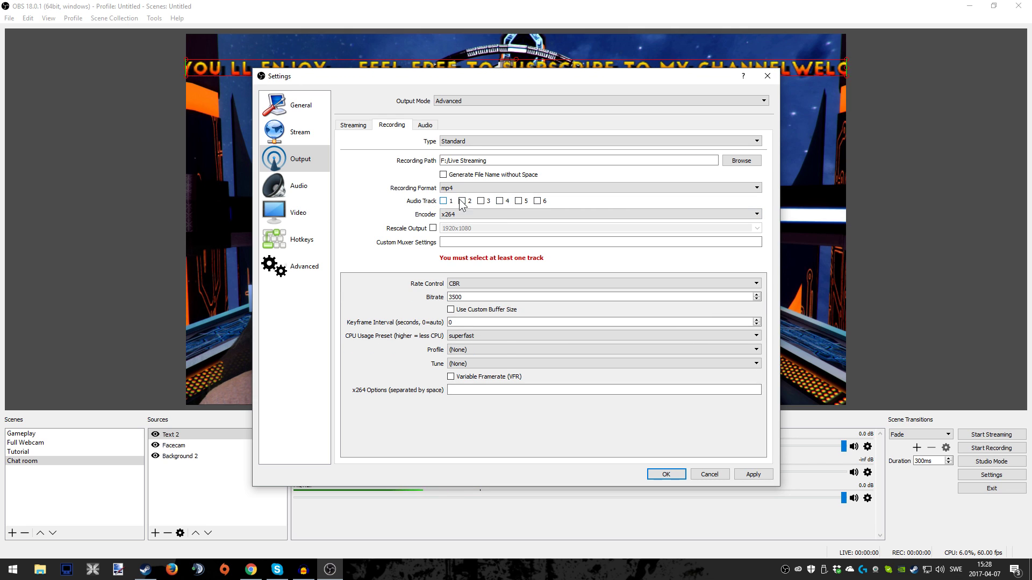
{"action": "left_click", "coordinate": [444, 201]}
{"action": "left_click", "coordinate": [462, 201]}
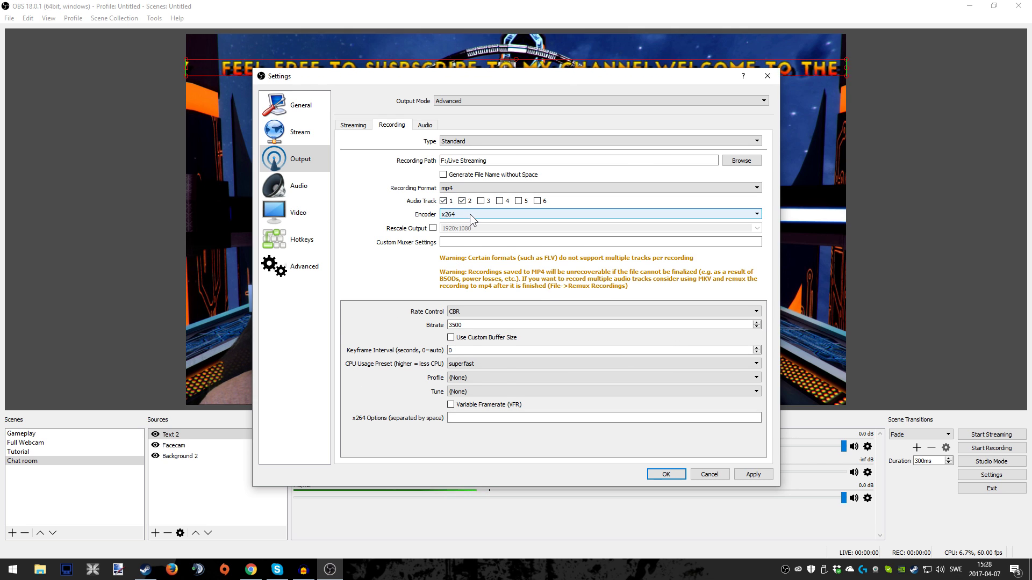
{"action": "left_click", "coordinate": [470, 213]}
{"action": "left_click", "coordinate": [471, 212]}
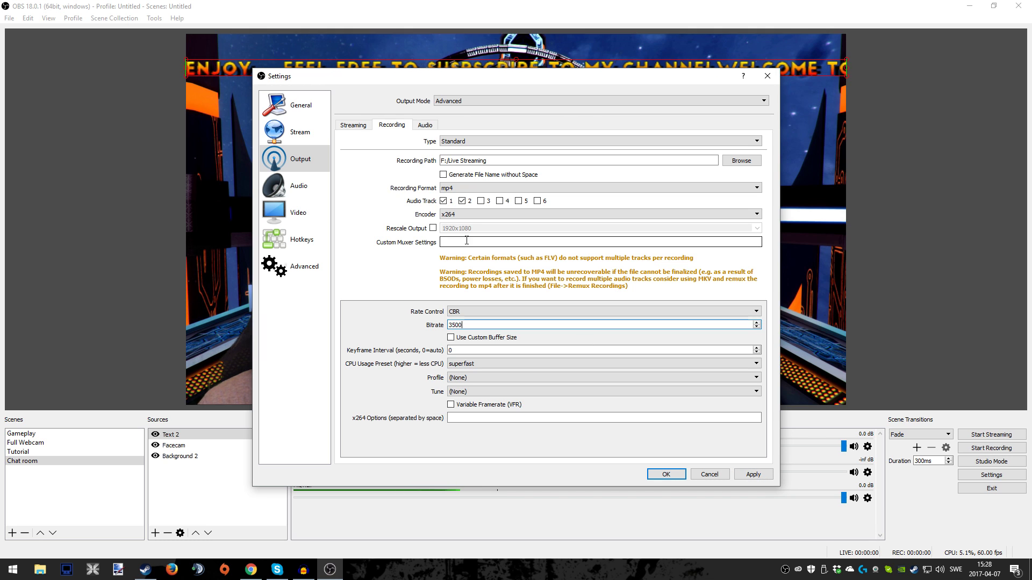
{"action": "left_click", "coordinate": [302, 190]}
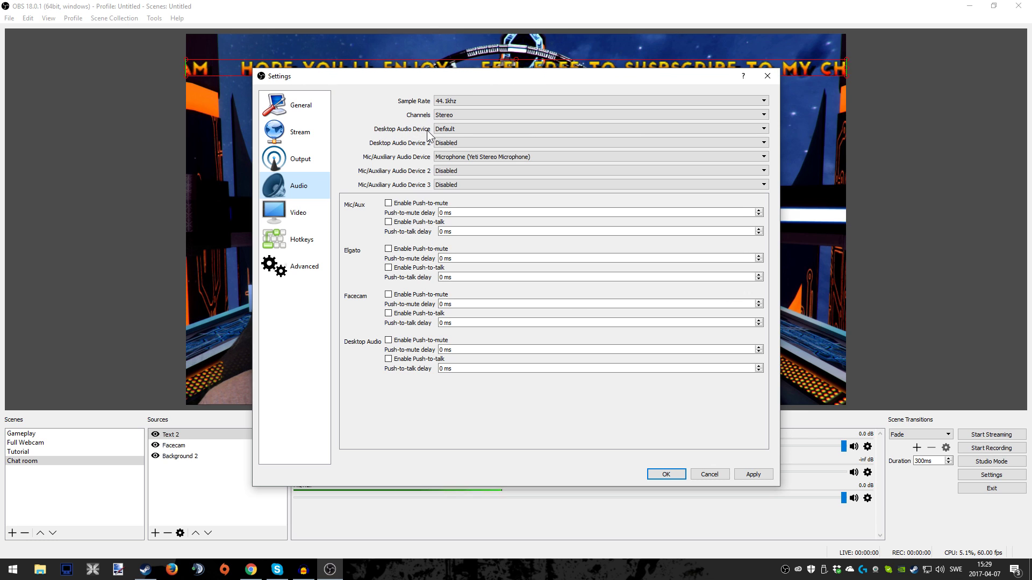
Step: Leave the desktop audio device at Default and check the Mic/Auxiliary Audio Device 2 choices
{"action": "left_click", "coordinate": [447, 130]}
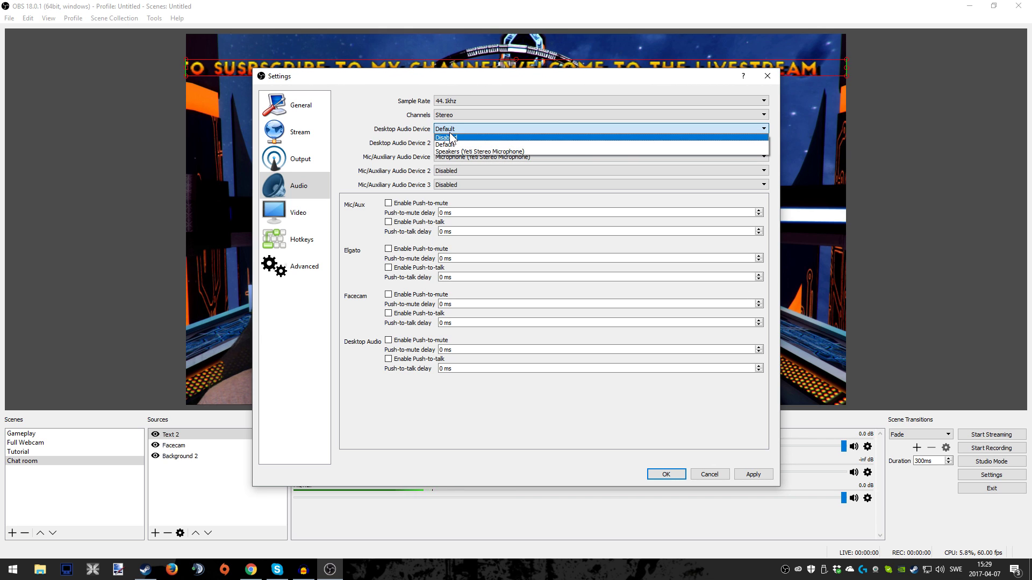
{"action": "left_click", "coordinate": [399, 115]}
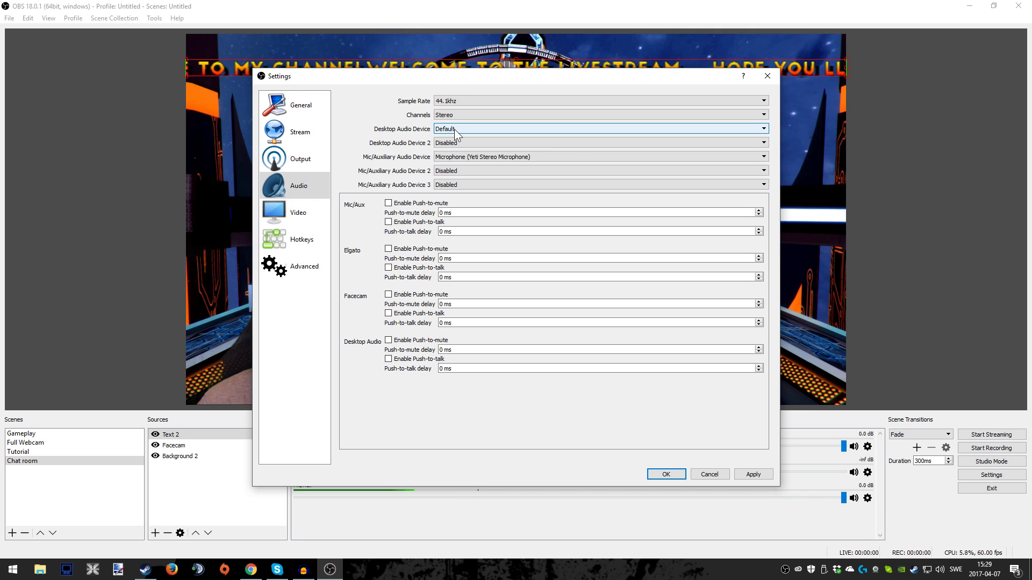
{"action": "left_click", "coordinate": [480, 170]}
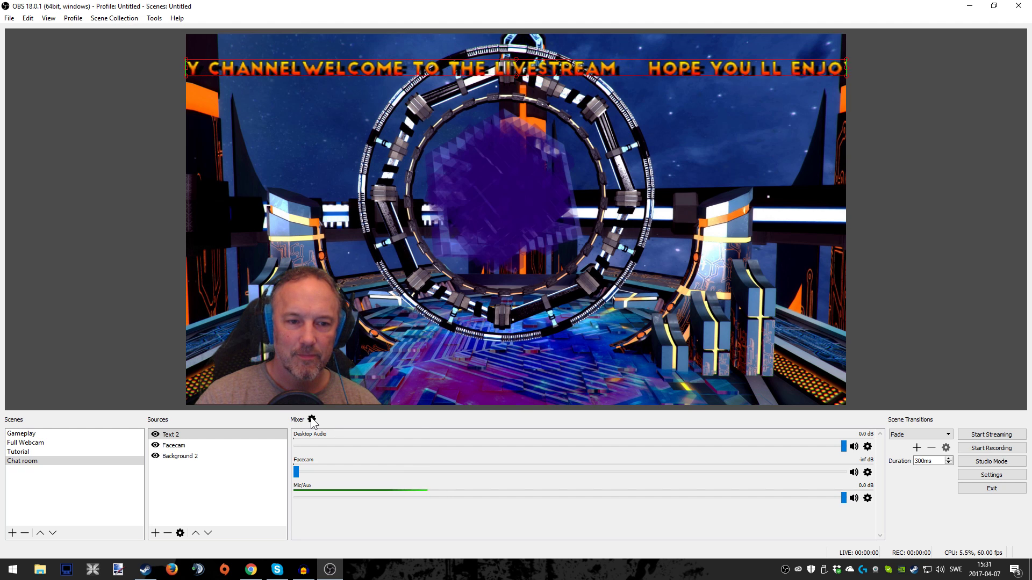
Step: In Advanced Audio Properties, route Mic/Aux to track 1, Desktop Audio to track 2, Facecam to none
{"action": "left_click", "coordinate": [311, 421]}
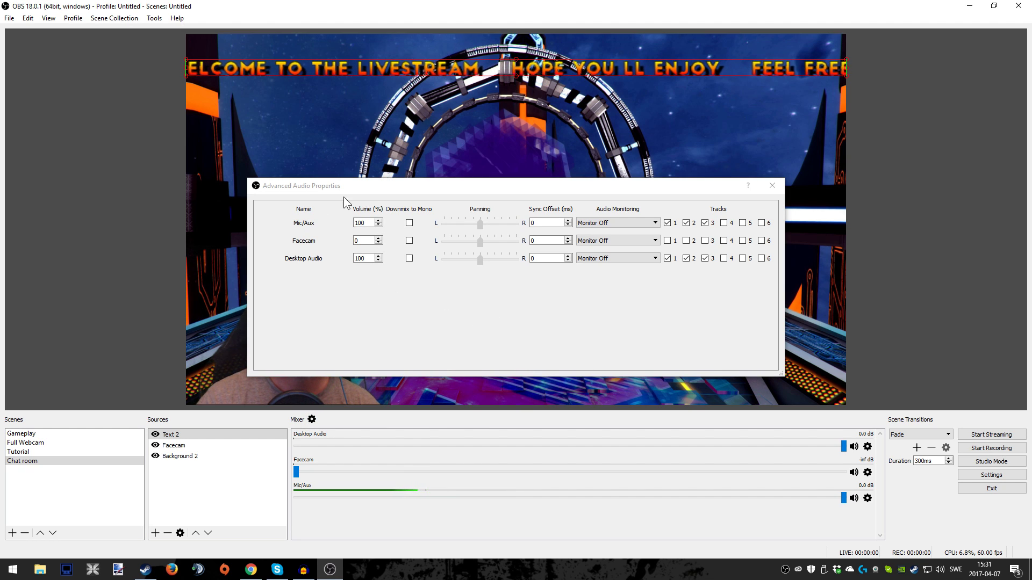
{"action": "left_click", "coordinate": [686, 258]}
{"action": "left_click", "coordinate": [686, 241]}
{"action": "left_click", "coordinate": [704, 240]}
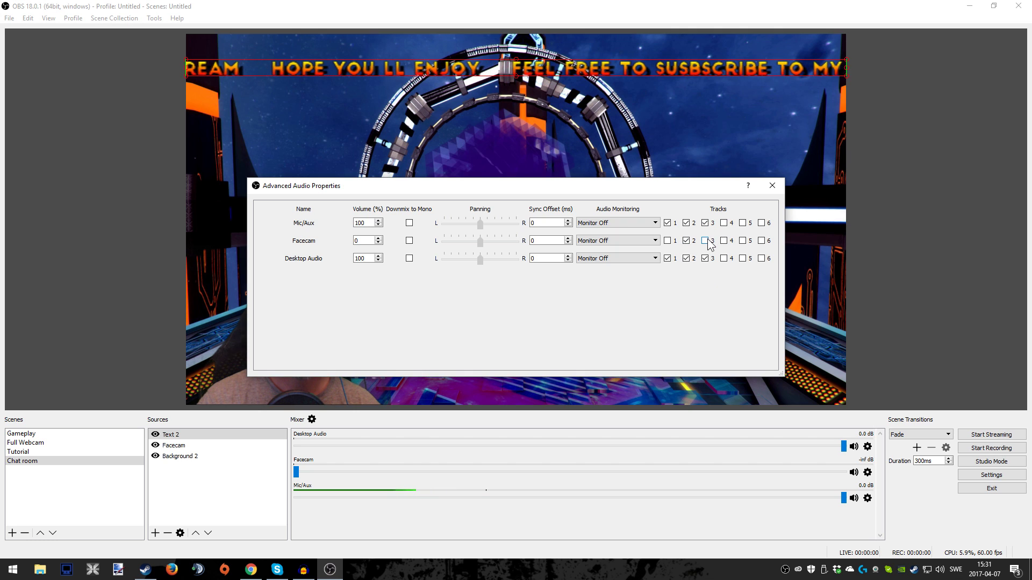
{"action": "left_click", "coordinate": [668, 241]}
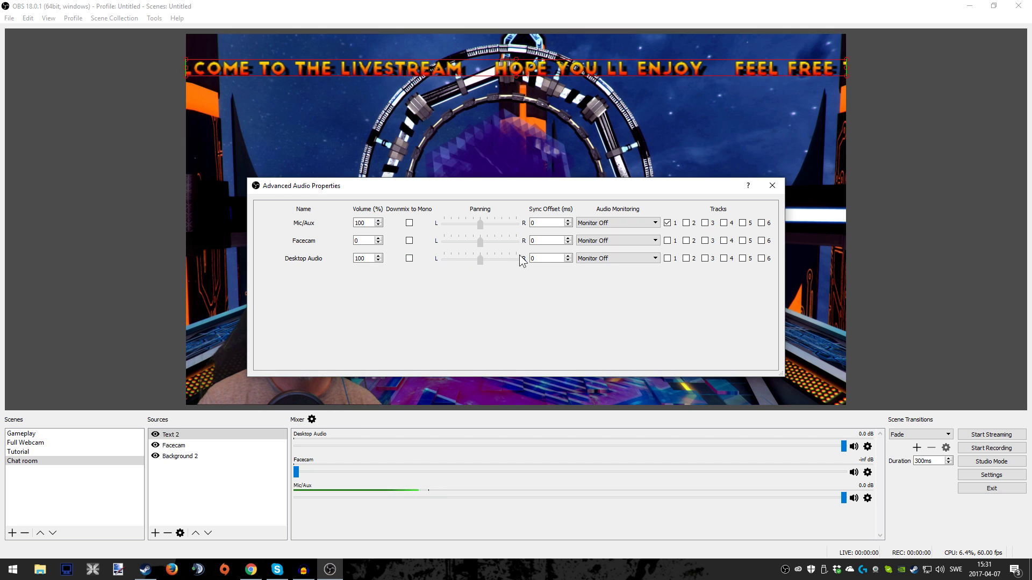
{"action": "left_click", "coordinate": [687, 259]}
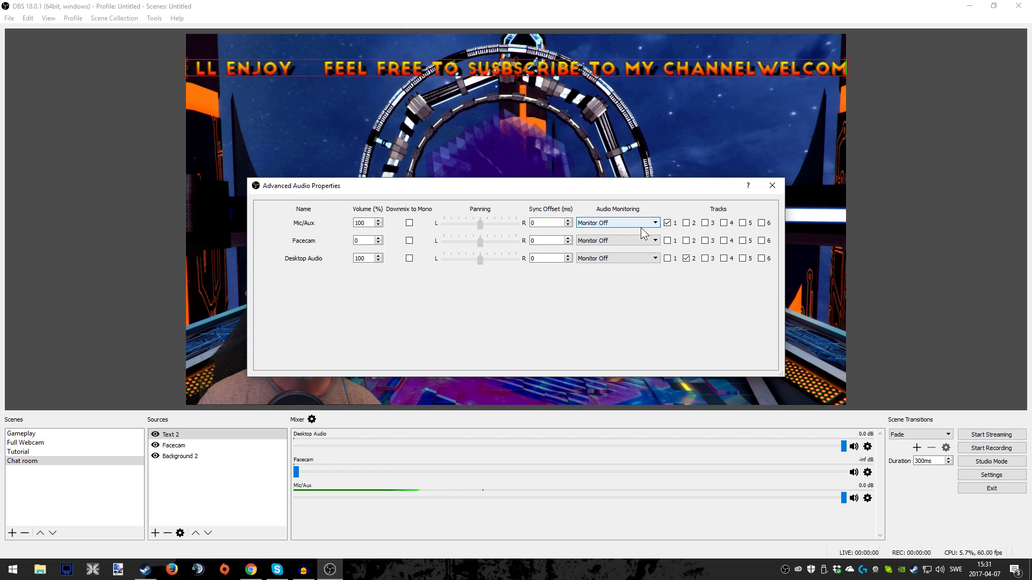
{"action": "left_click", "coordinate": [772, 186]}
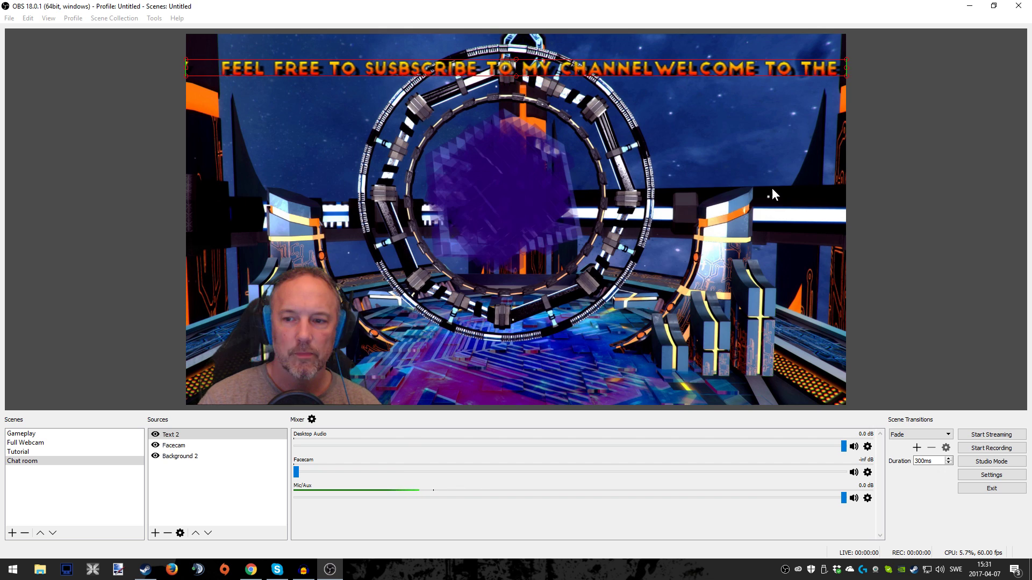
{"action": "left_click", "coordinate": [979, 476]}
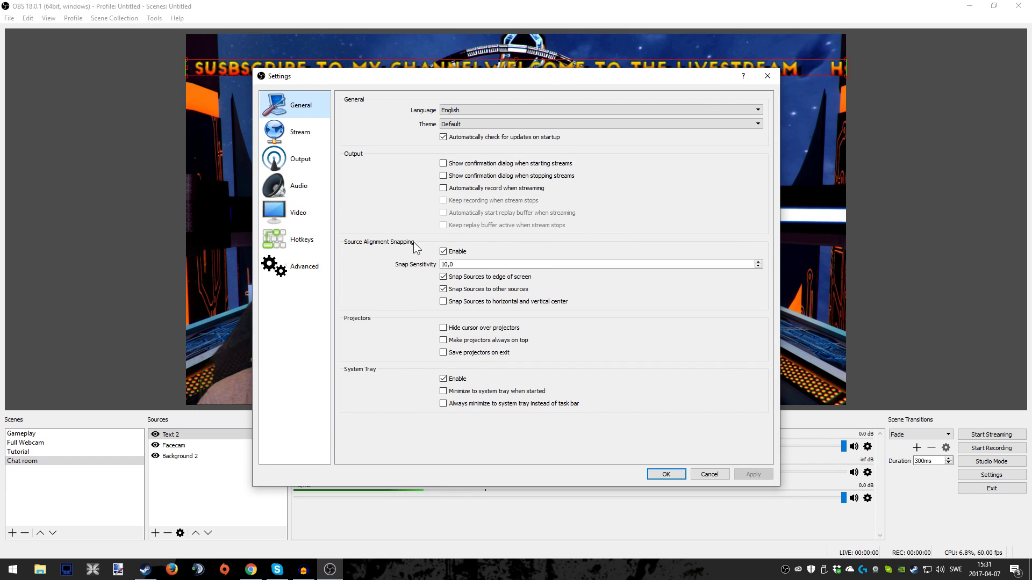
{"action": "left_click", "coordinate": [296, 190]}
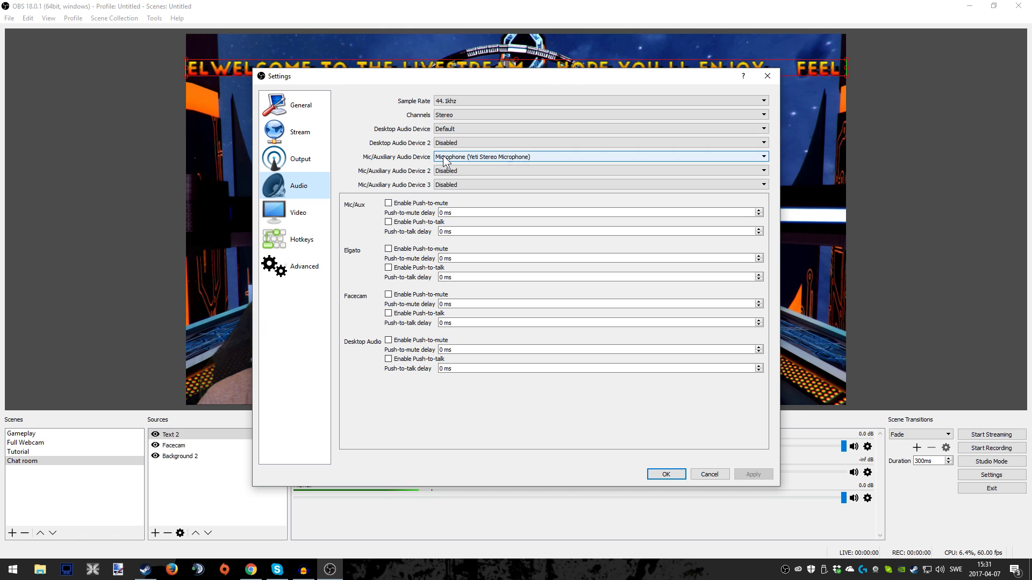
{"action": "left_click", "coordinate": [486, 129]}
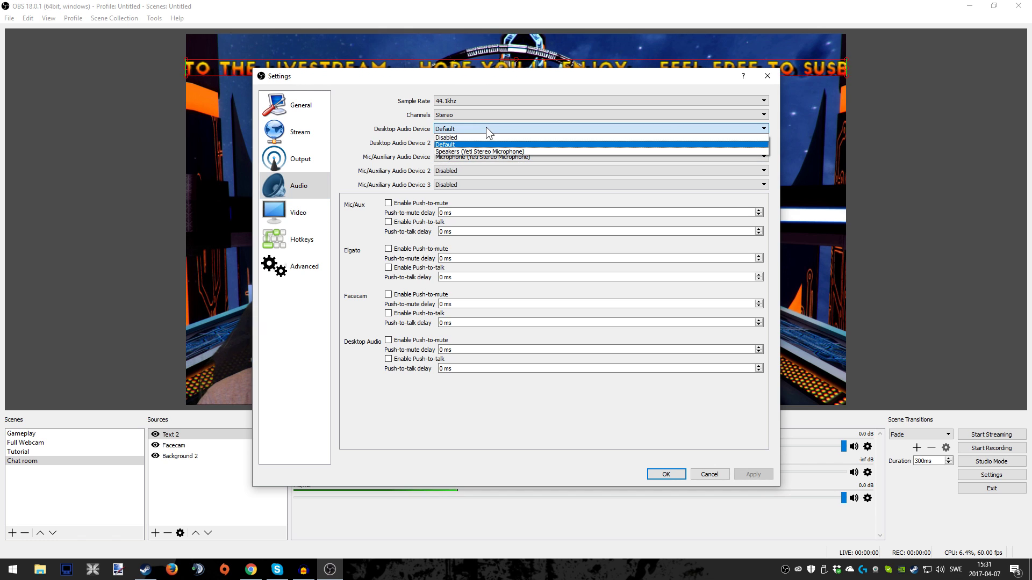
{"action": "left_click", "coordinate": [486, 129]}
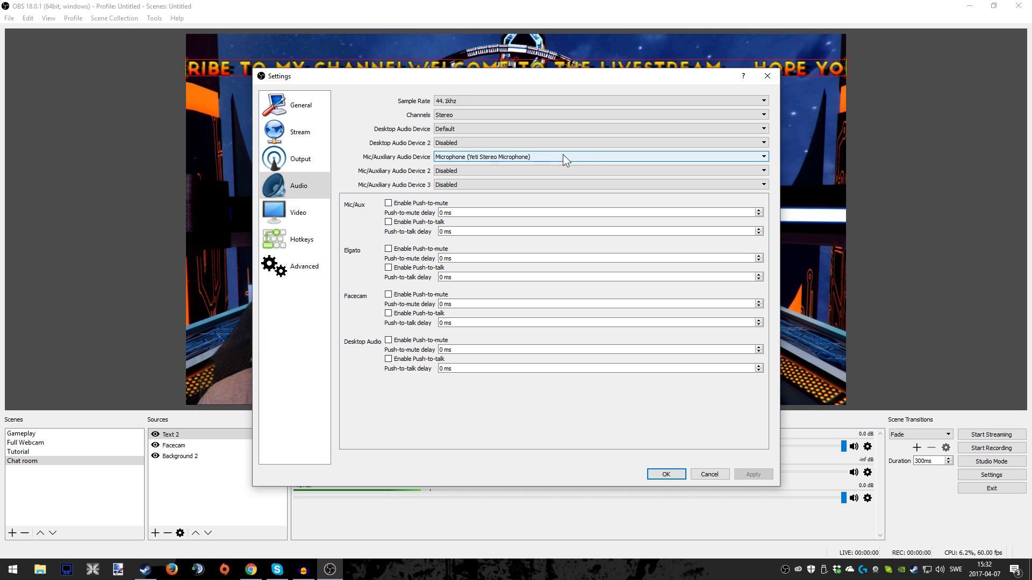
{"action": "left_click", "coordinate": [459, 129]}
{"action": "left_click", "coordinate": [459, 129]}
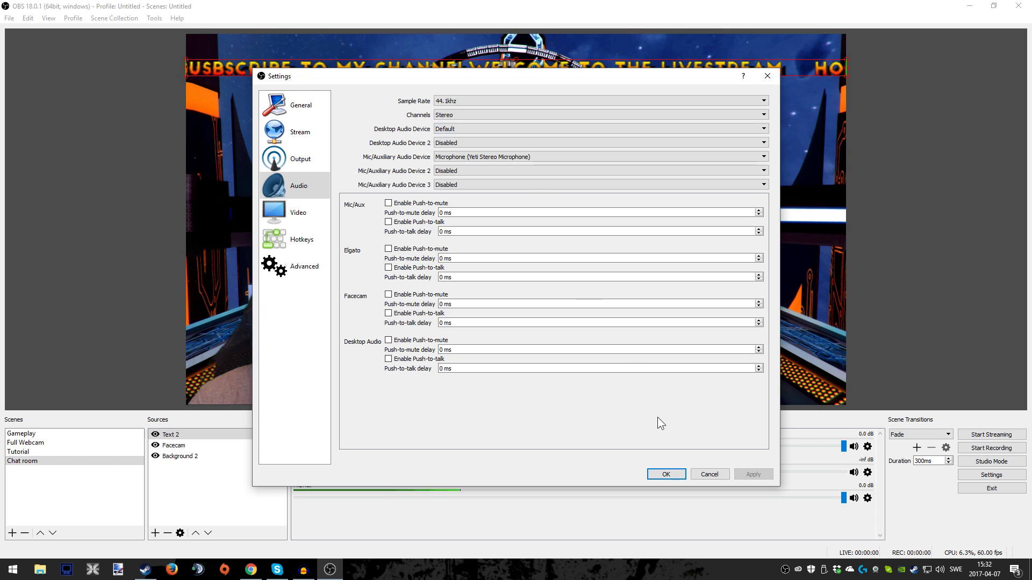
{"action": "left_click", "coordinate": [664, 474]}
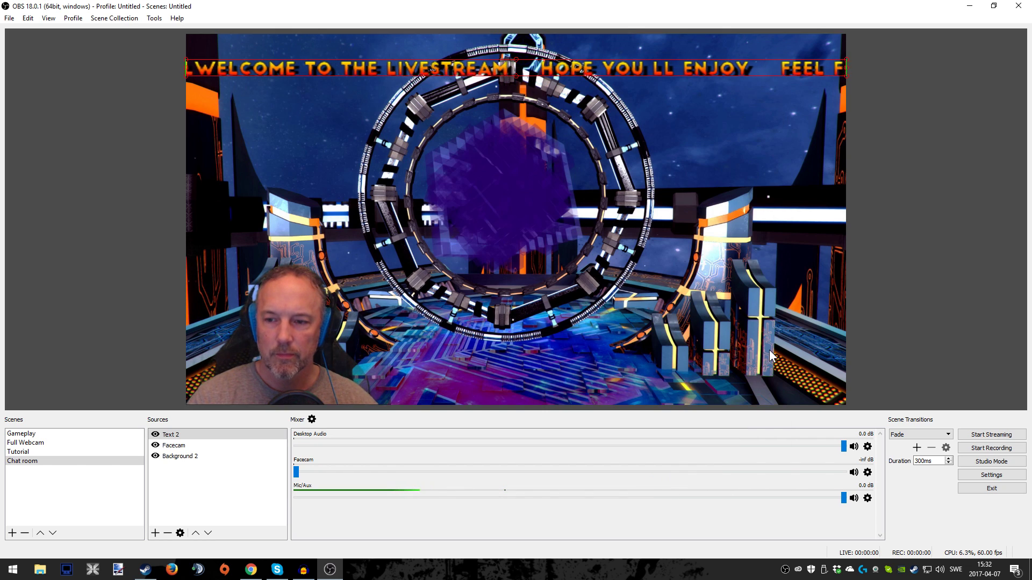